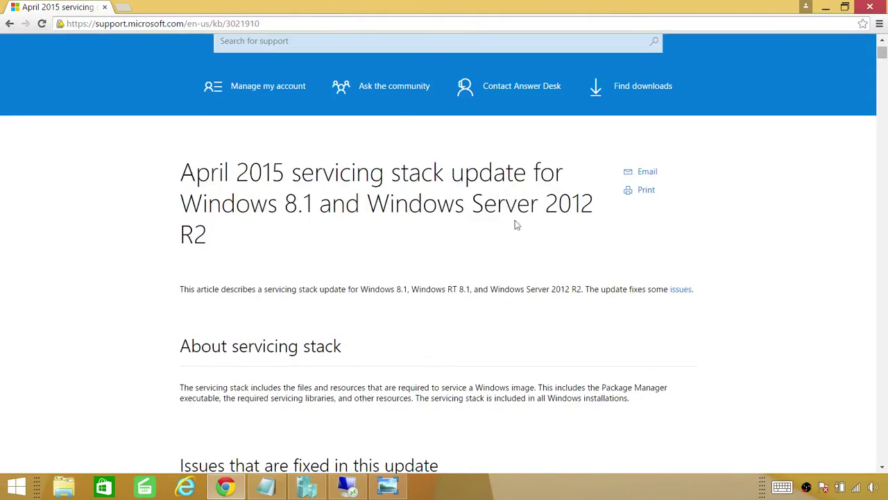
Review the issues fixed and the ways to obtain the update in the April 2015 servicing stack update article.
scroll(516, 224, down, 9)
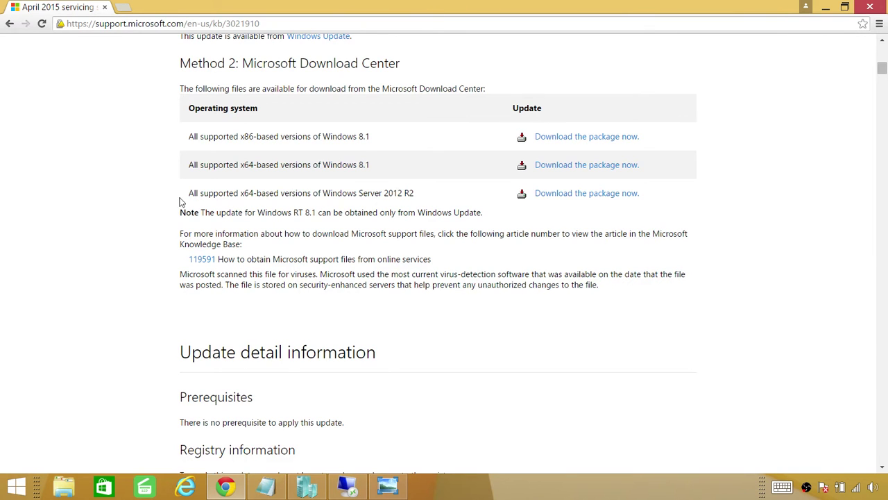
scroll(375, 218, up, 3)
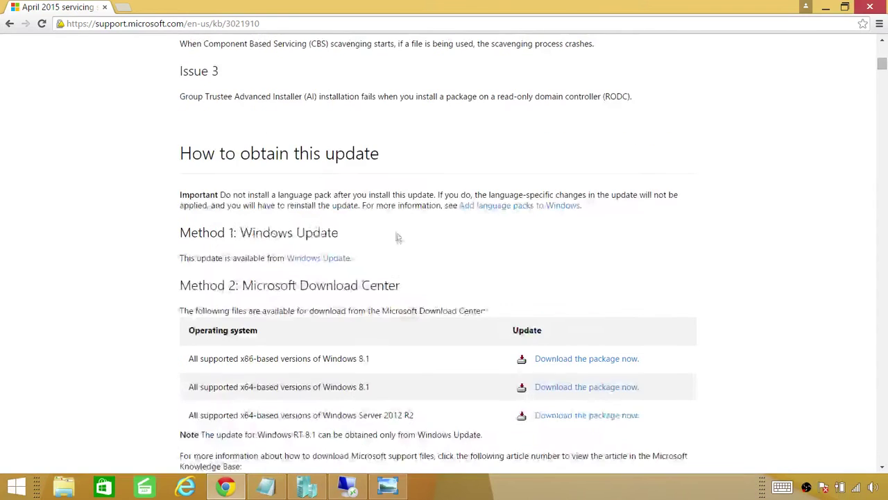
scroll(394, 234, up, 3)
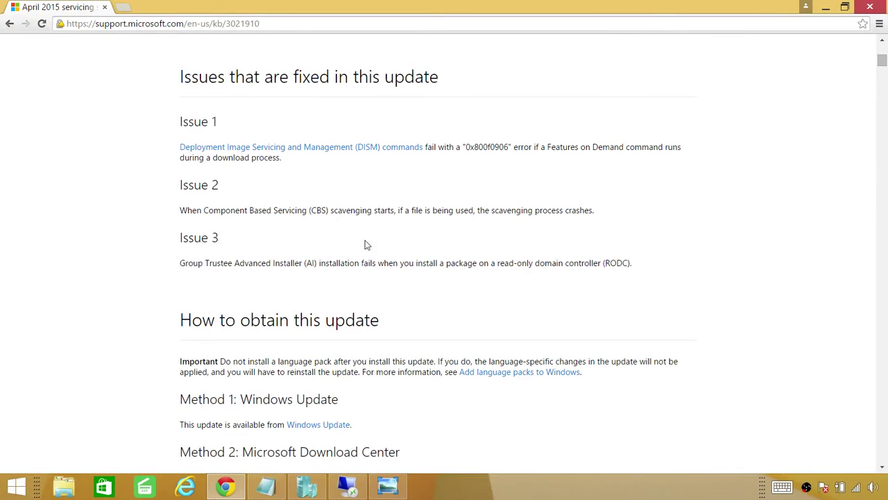
Switch to Failover Cluster Manager and examine which roles run on nodes TBSNODE1, TBSNODE2 and TBSSQL.
click(356, 492)
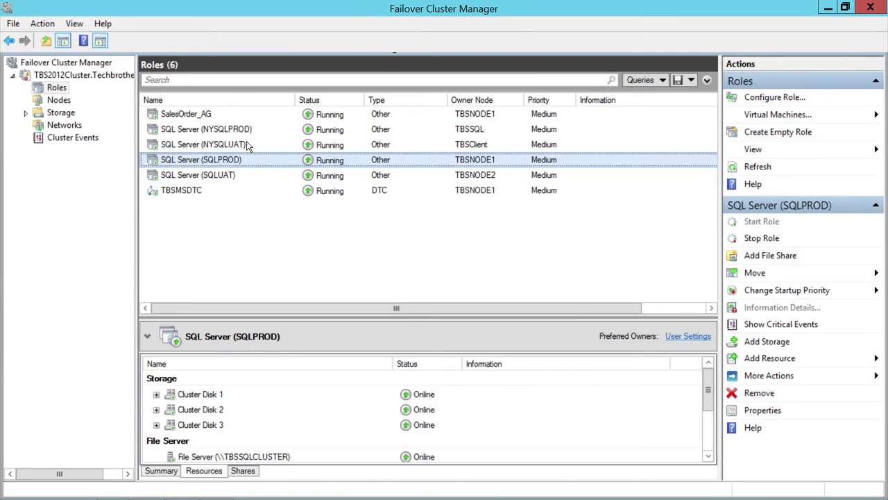
click(59, 101)
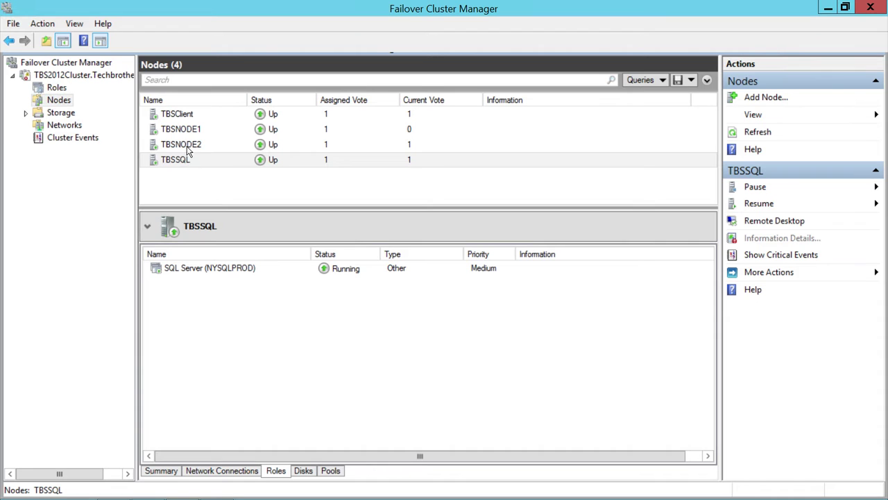
click(200, 132)
click(211, 148)
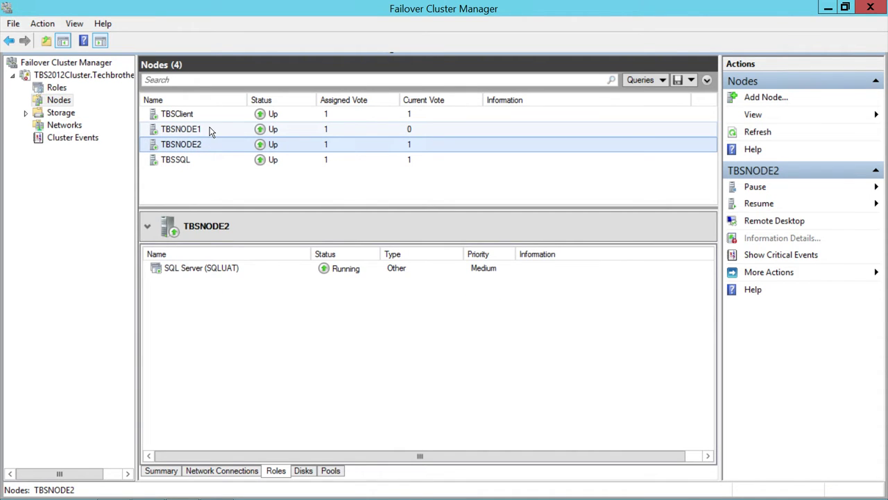
click(212, 129)
click(207, 143)
click(215, 132)
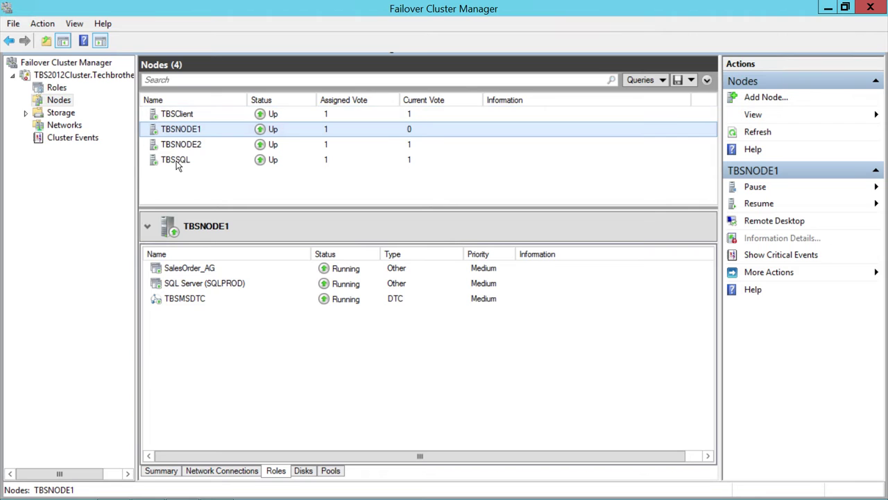
click(199, 156)
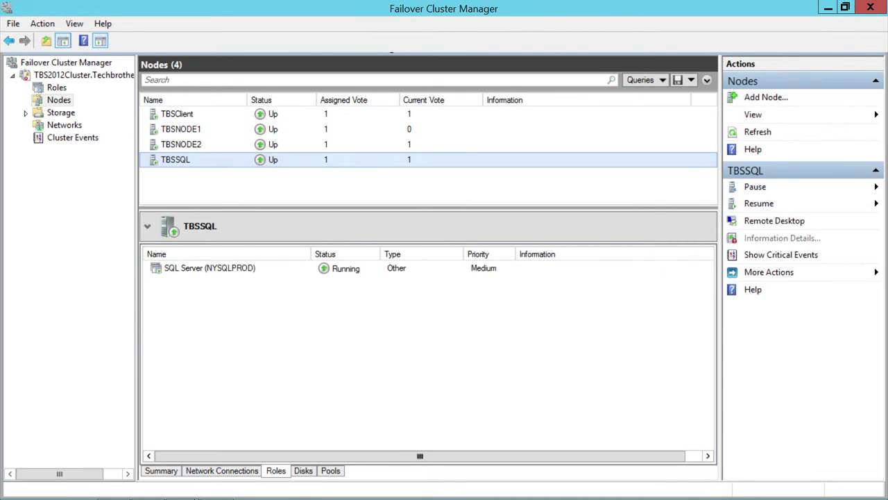
Switch to SQL Server Management Studio and examine the availability replicas of SalesOrder_AG on TBSSQLCluster\SQLPROD.
mouse_move(118, 496)
click(149, 490)
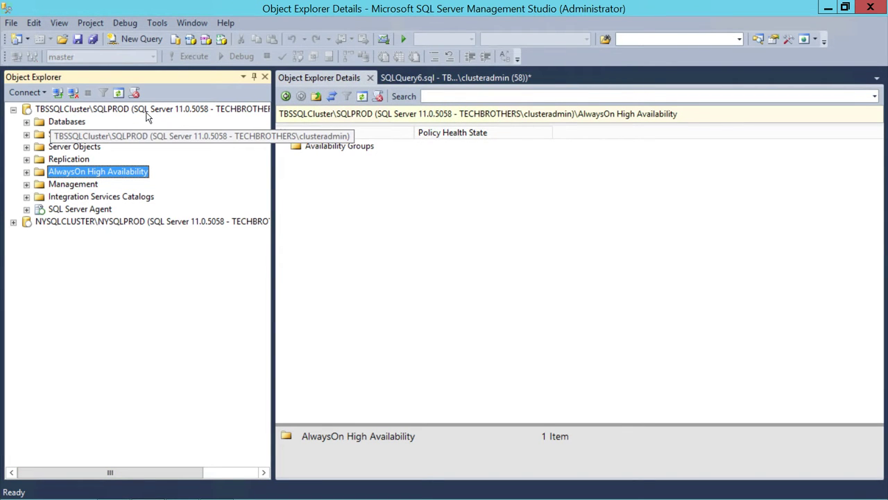
click(27, 172)
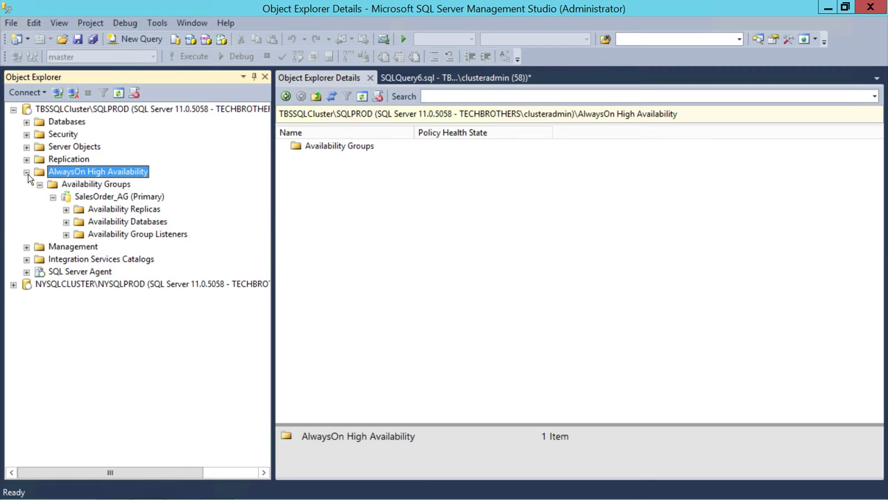
click(114, 197)
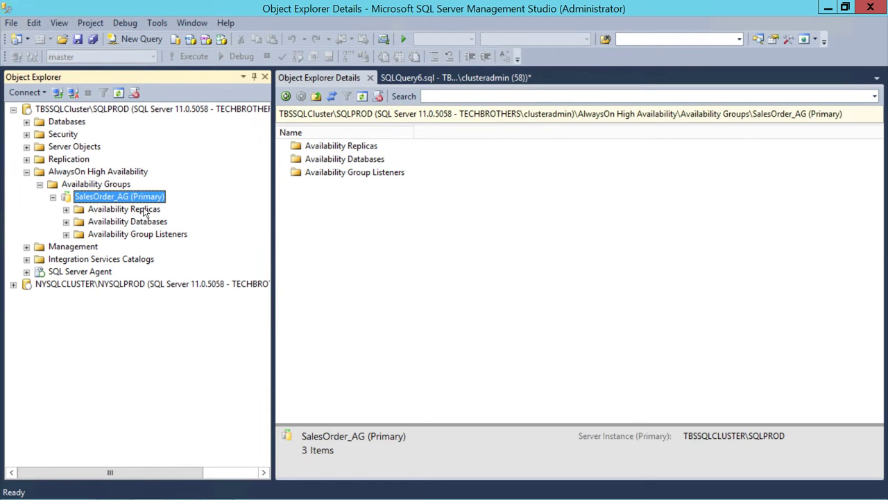
click(65, 210)
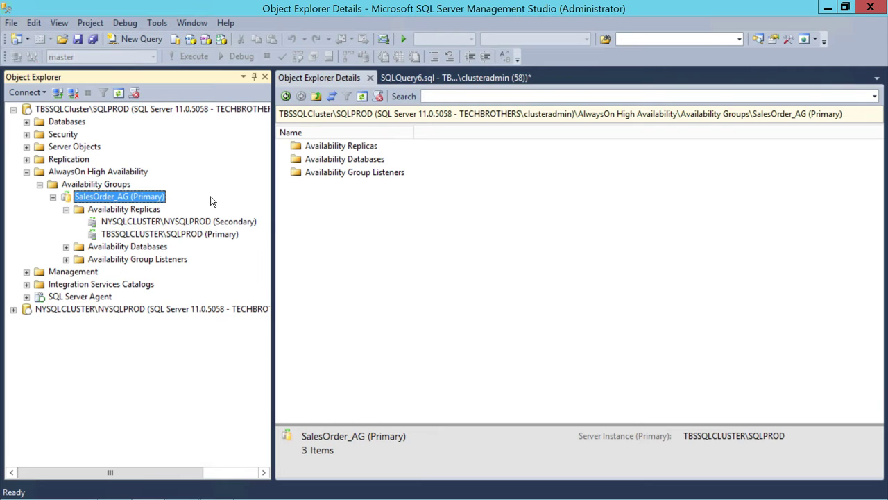
click(27, 172)
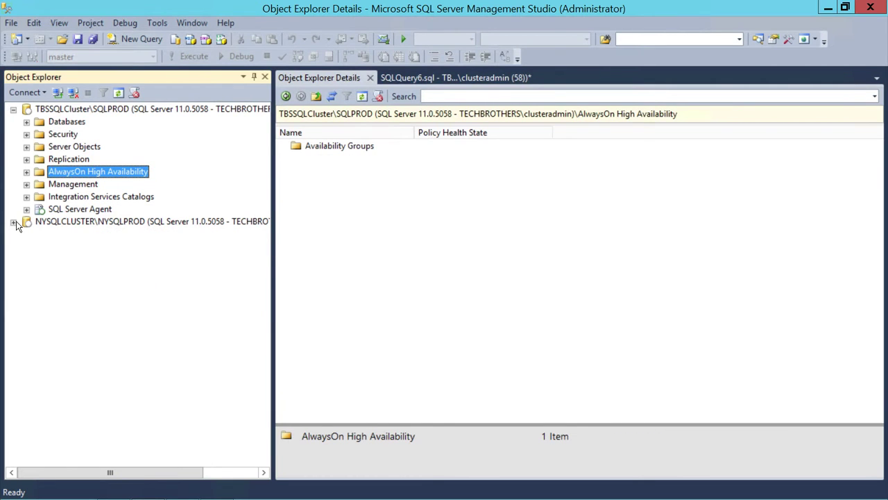
Examine the SalesOrder_AG availability group and its databases on NYSQLCLUSTER\NYSQLPROD.
click(13, 221)
click(154, 310)
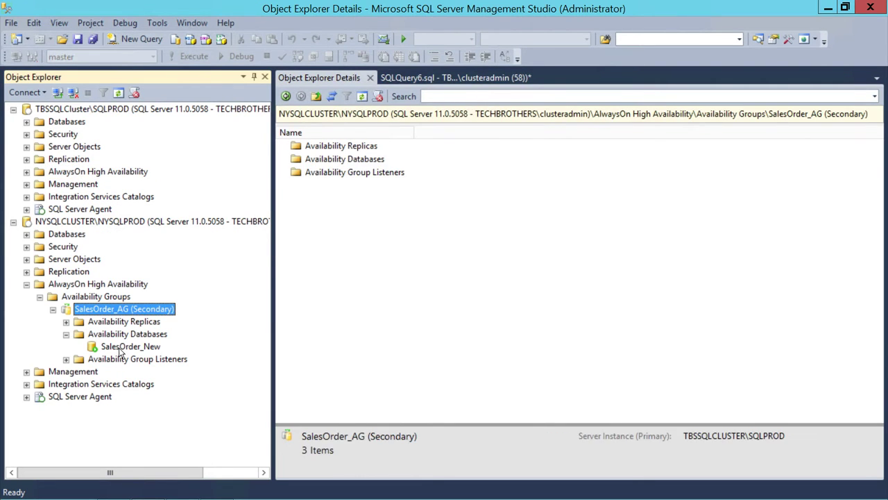
click(26, 285)
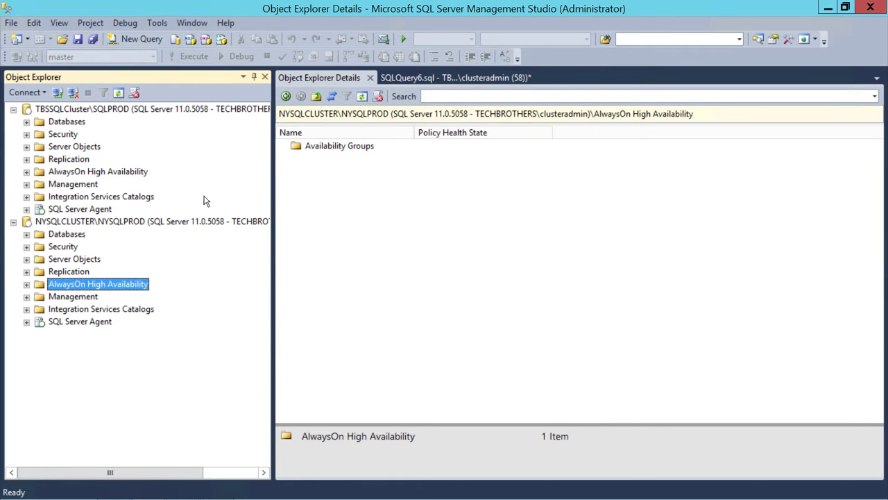
Return to Failover Cluster Manager and compare the roles hosted on nodes TBSClient and TBSSQL.
click(828, 8)
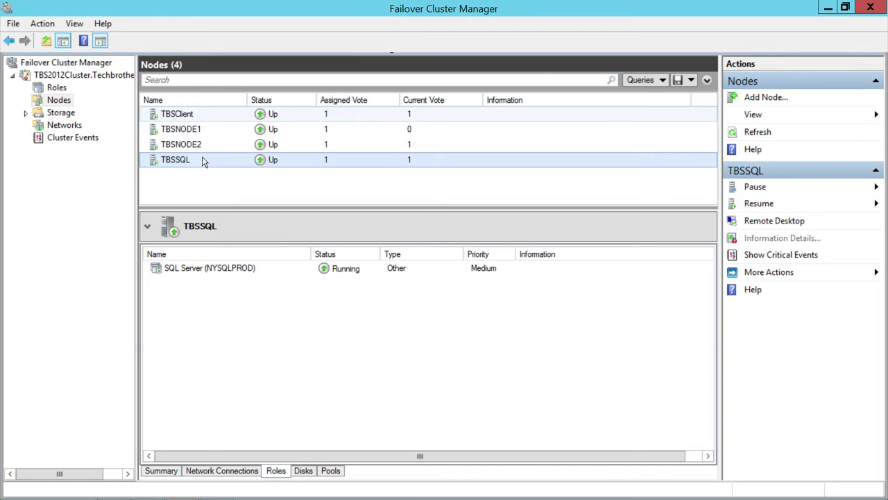
click(196, 115)
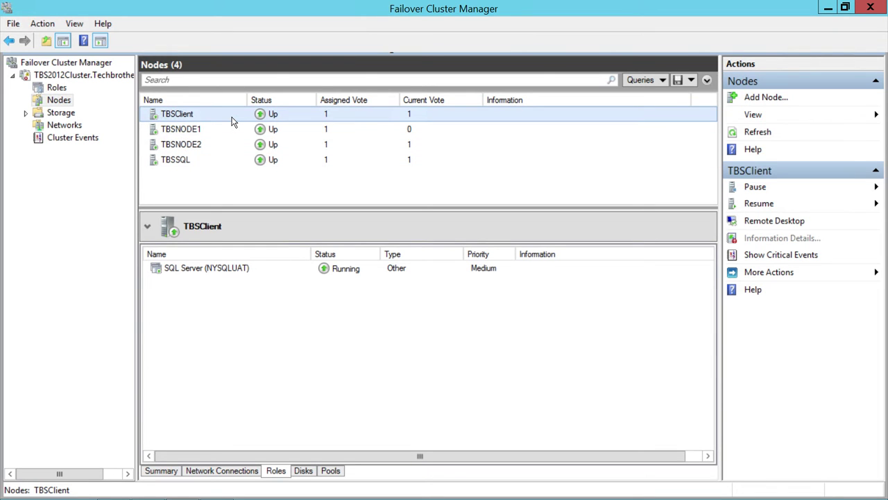
click(183, 160)
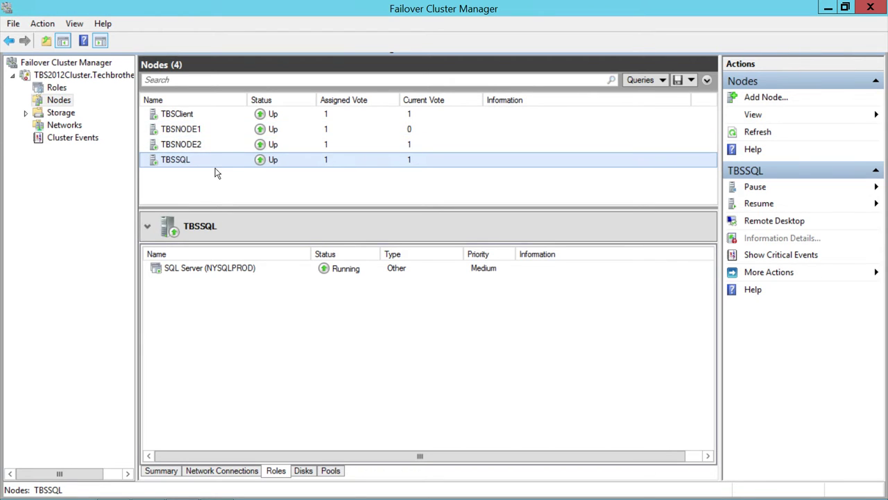
click(195, 116)
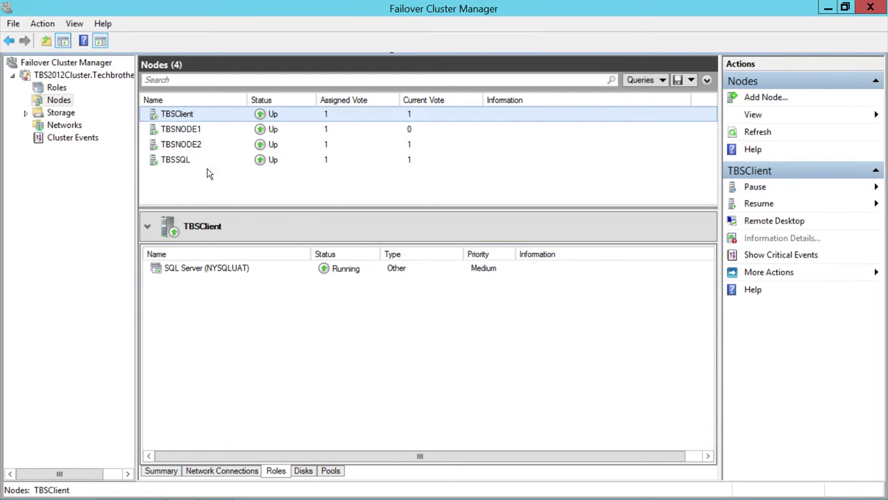
Move the SQL Server (NYSQLUAT) clustered role to node TBSSQL and enlarge the view of its resources.
click(56, 87)
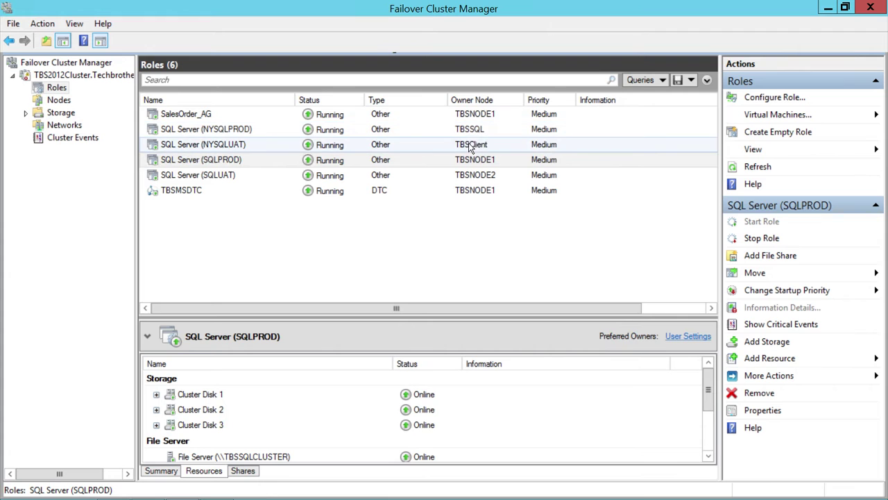
click(251, 145)
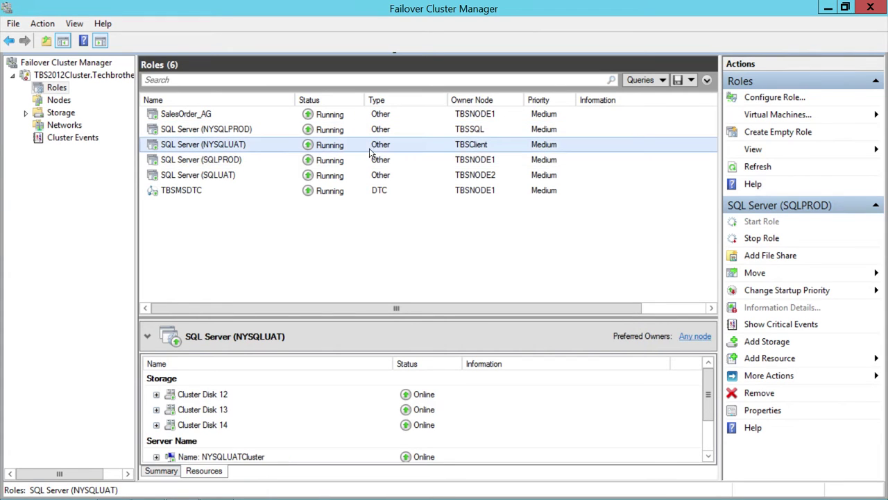
right_click(273, 147)
mouse_move(358, 209)
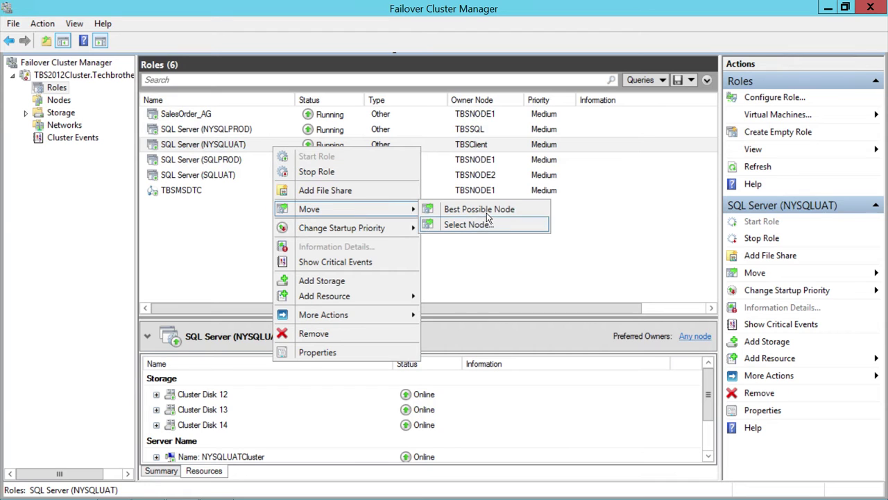
click(469, 225)
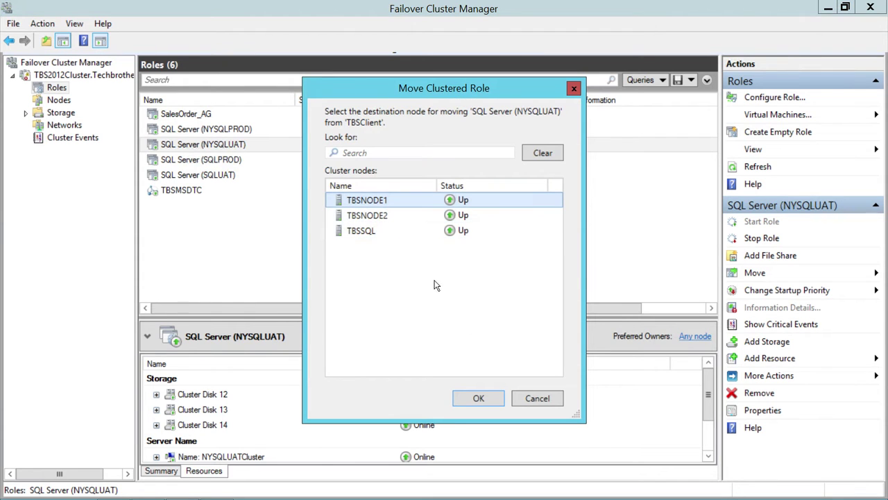
click(362, 231)
click(486, 399)
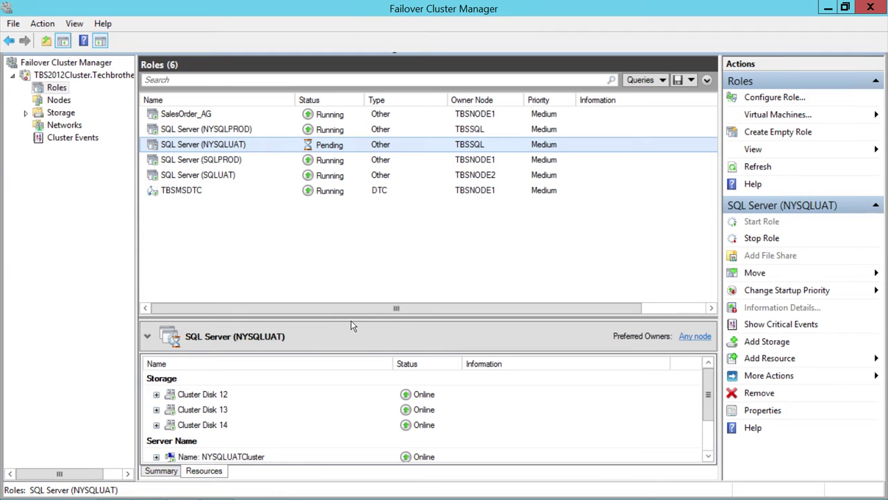
drag(324, 261, 314, 238)
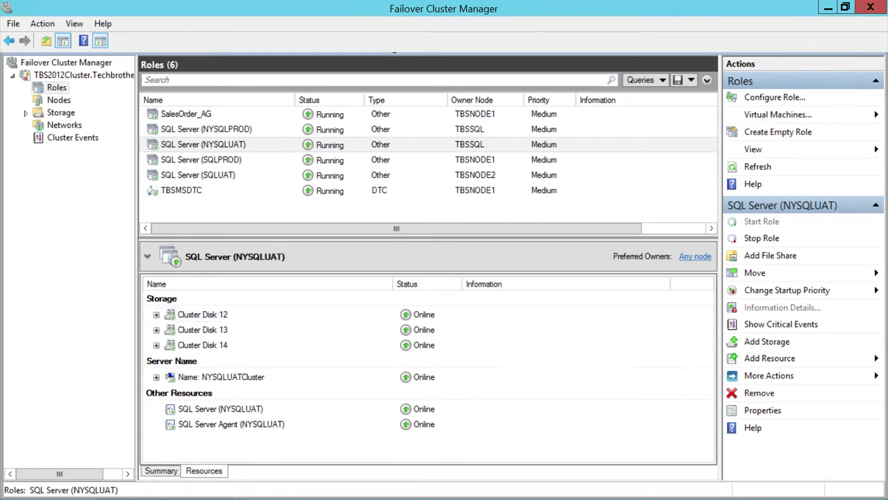
In SQL Server Management Studio, refresh AlwaysOn High Availability on NYSQLCLUSTER\NYSQLPROD and inspect SalesOrder_AG's availability databases.
click(159, 489)
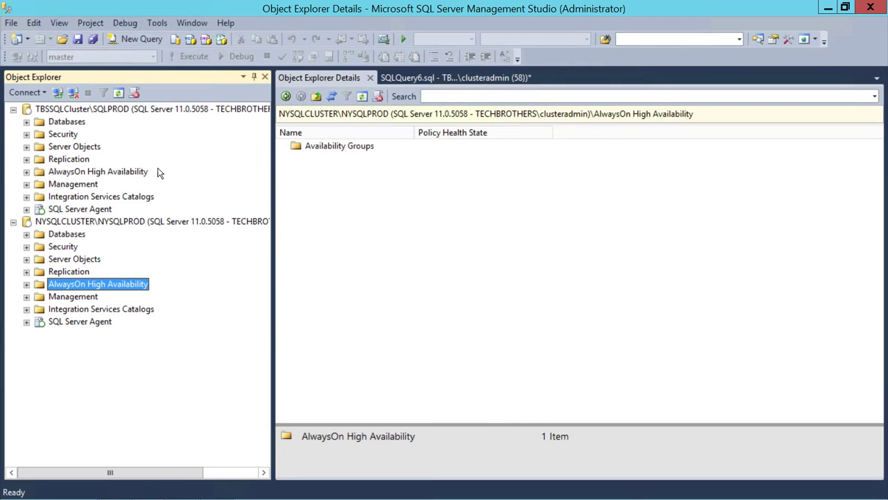
click(126, 172)
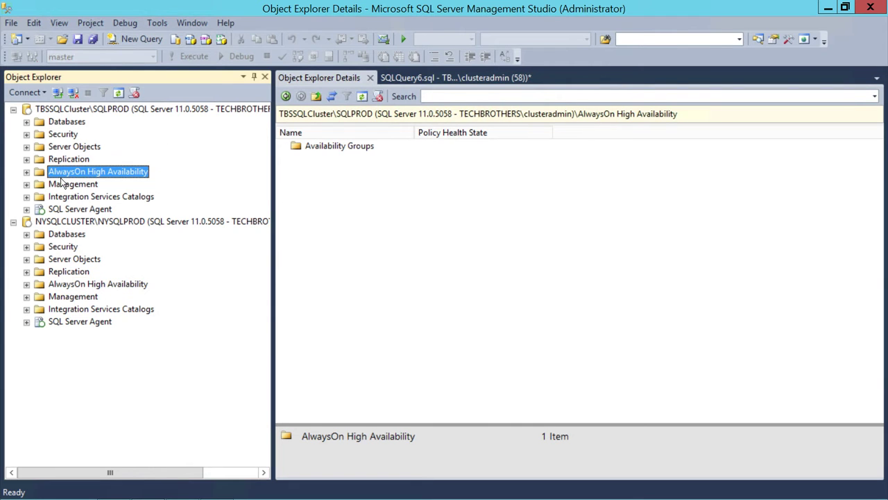
click(27, 283)
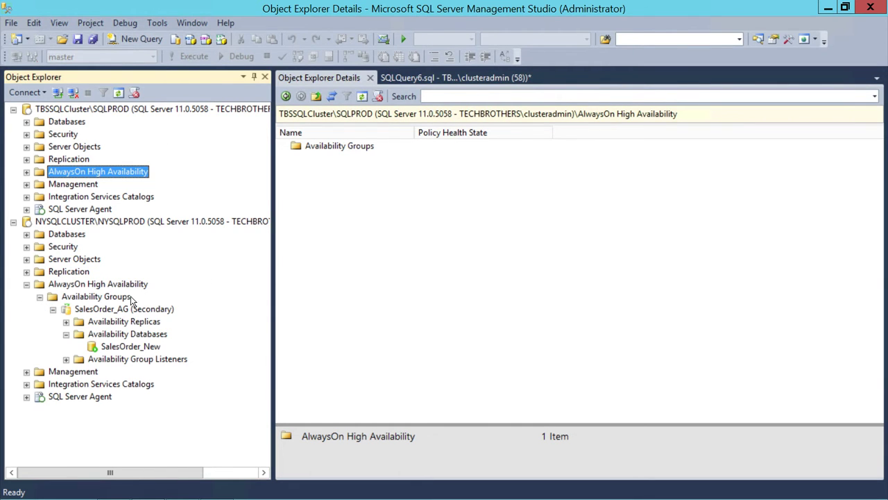
right_click(119, 286)
click(174, 358)
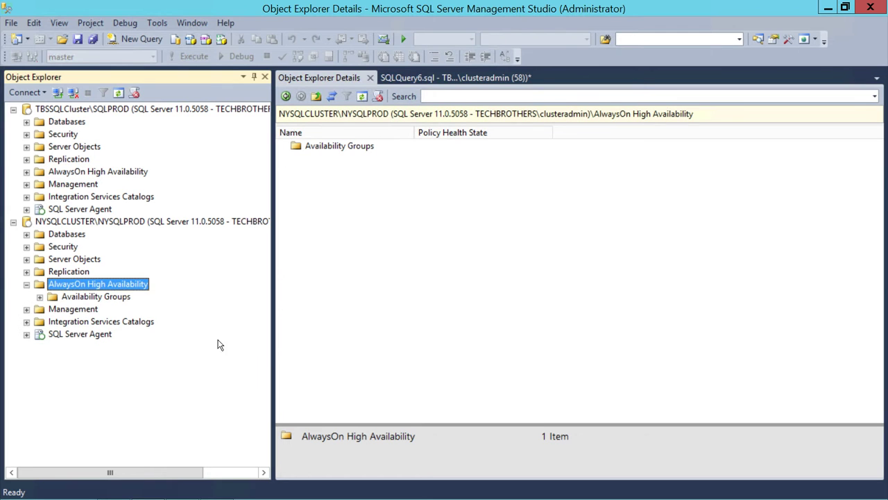
click(40, 296)
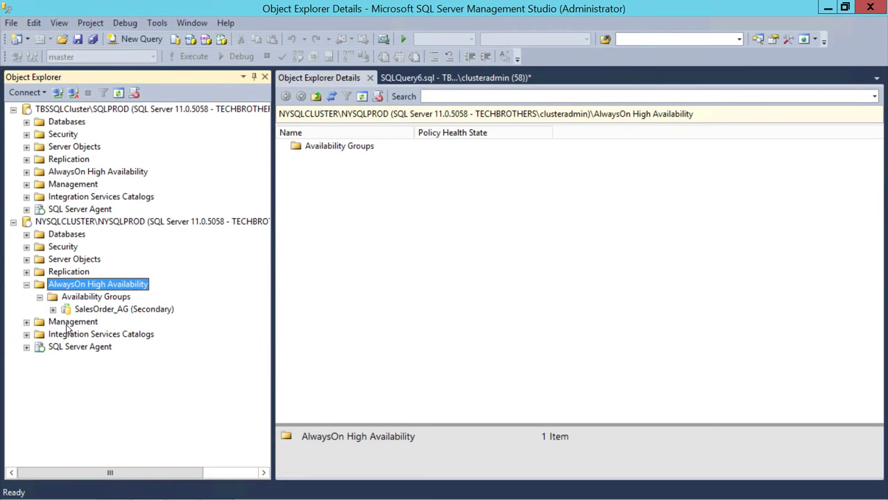
click(53, 309)
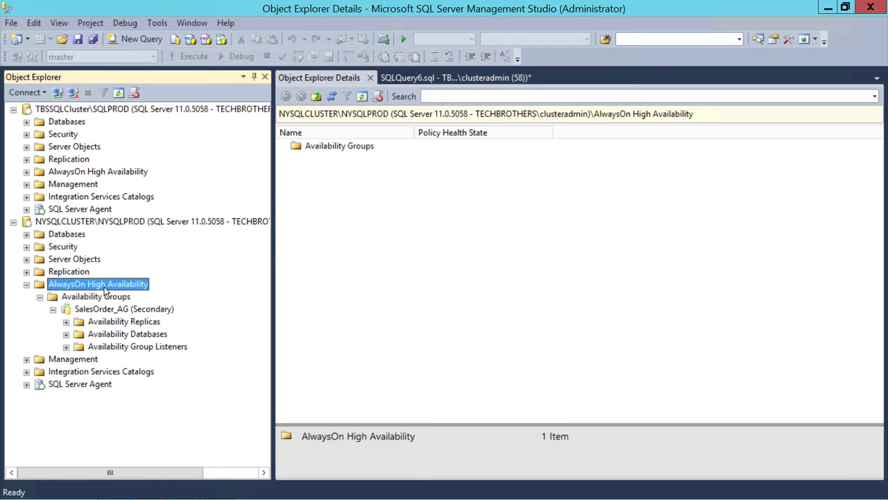
click(135, 222)
click(66, 334)
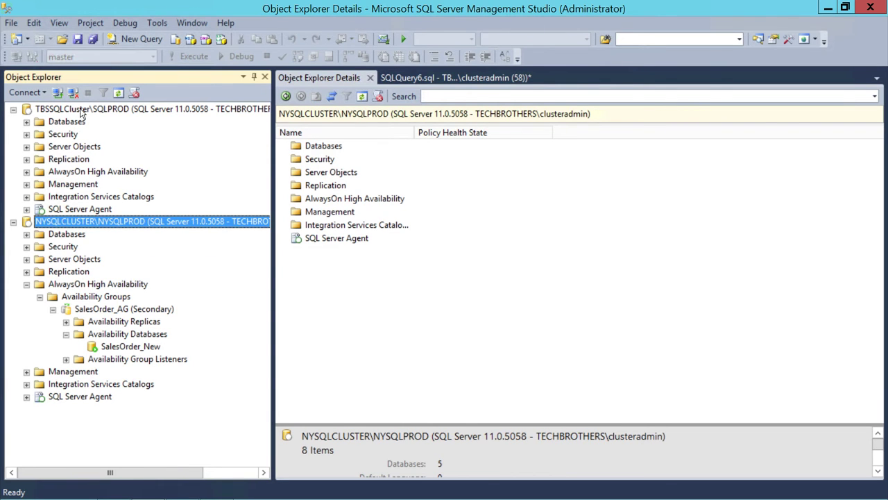
Refresh the availability groups on TBSSQLCluster\SQLPROD and expand the primary SalesOrder_AG group.
click(27, 172)
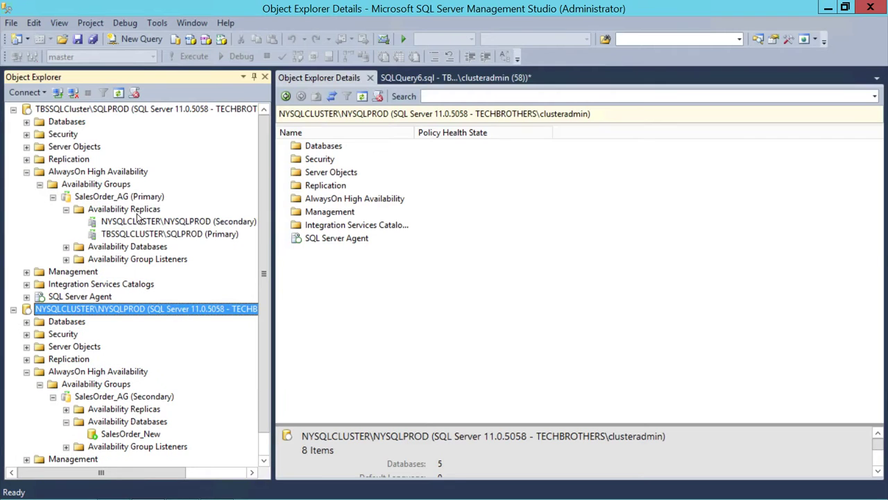
right_click(113, 186)
click(168, 282)
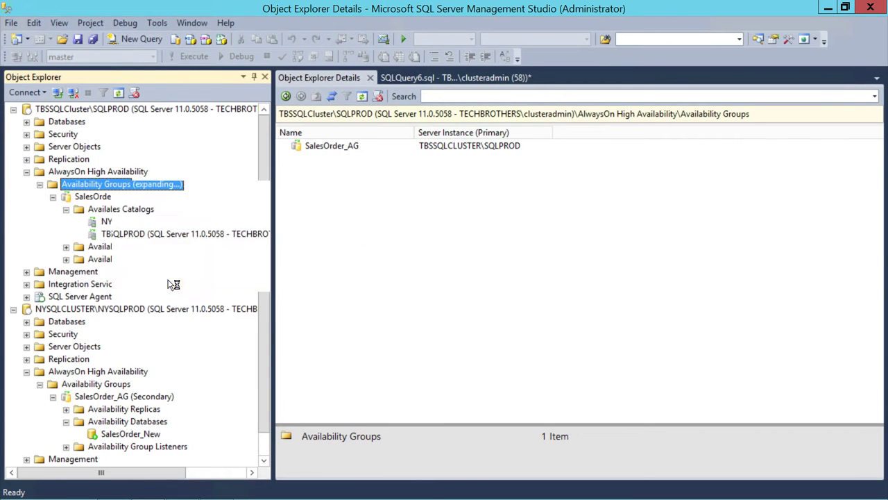
click(60, 197)
click(54, 197)
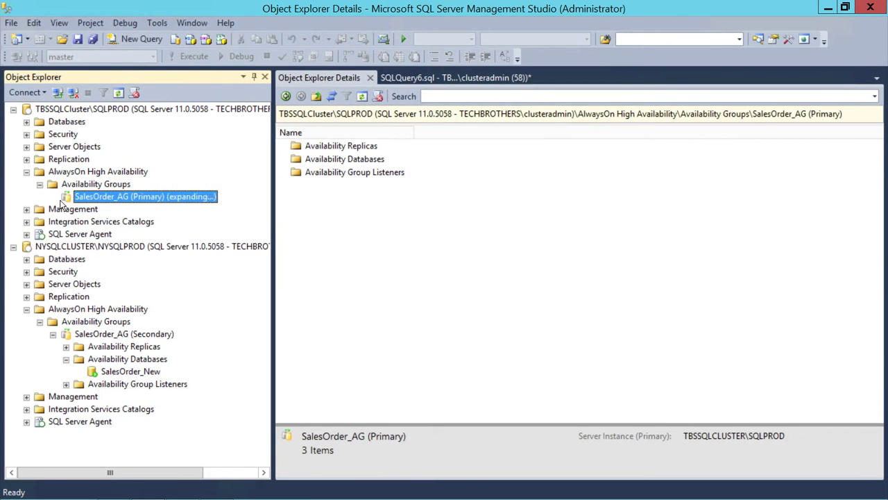
Refresh both SQL Server instances, TBSSQLCluster\SQLPROD and NYSQLCLUSTER\NYSQLPROD, in Object Explorer.
click(99, 111)
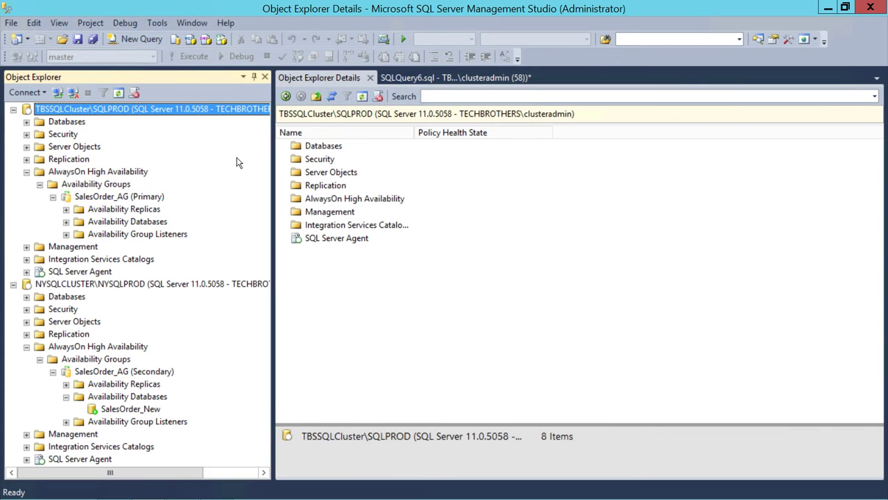
right_click(105, 109)
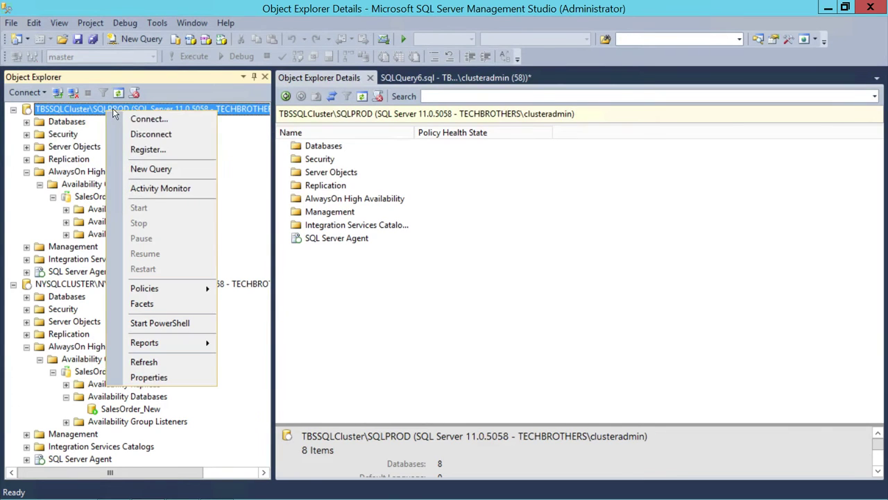
click(152, 359)
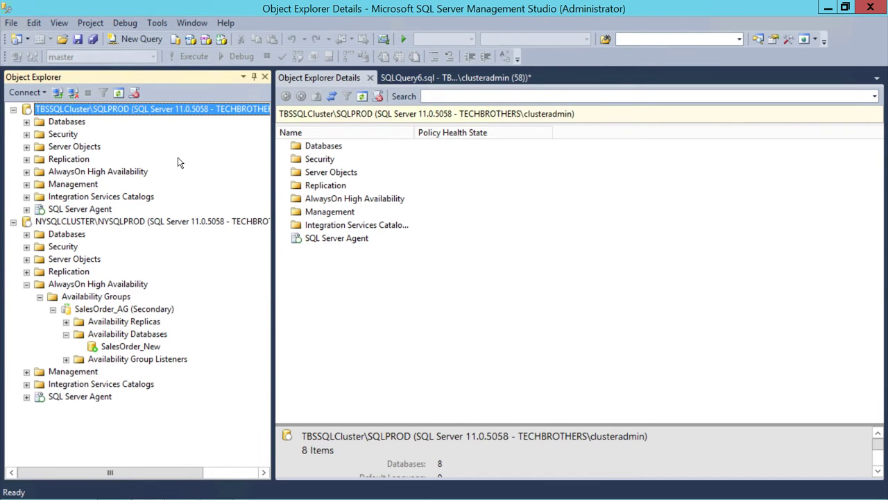
click(101, 222)
right_click(100, 224)
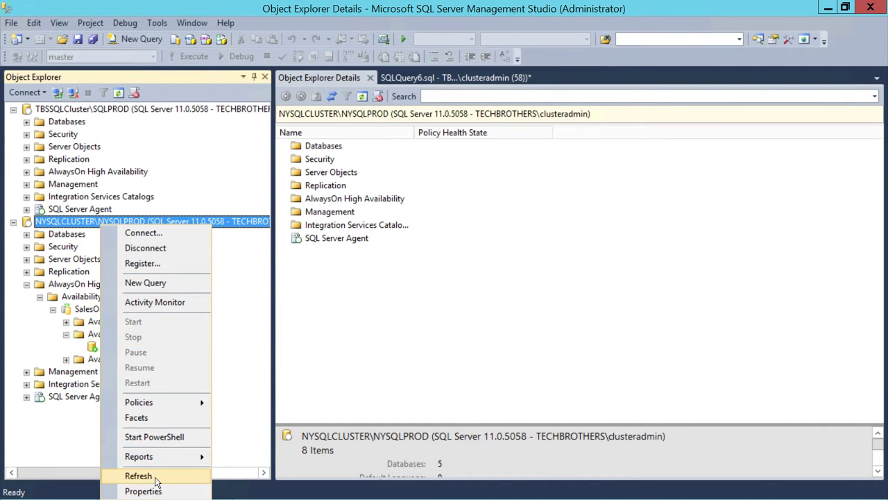
click(179, 476)
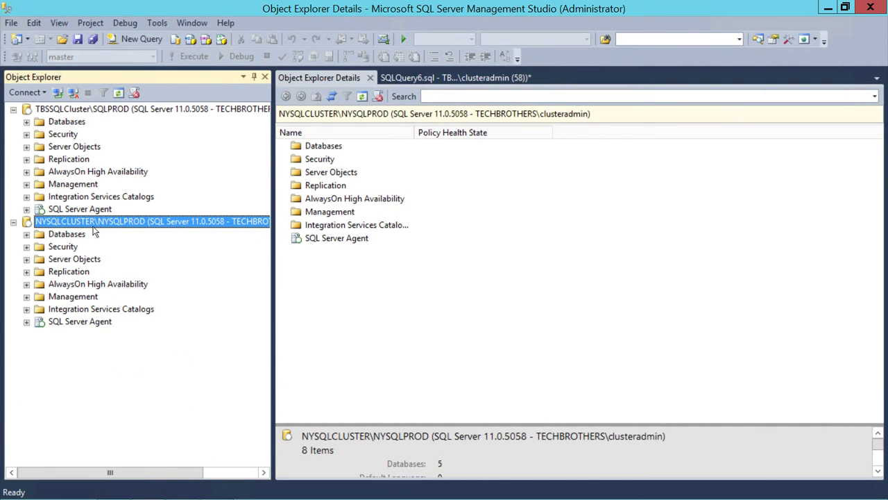
Expand AlwaysOn High Availability on TBSSQLCluster\SQLPROD and check the synchronization state of SalesOrder_AG's availability databases.
click(27, 172)
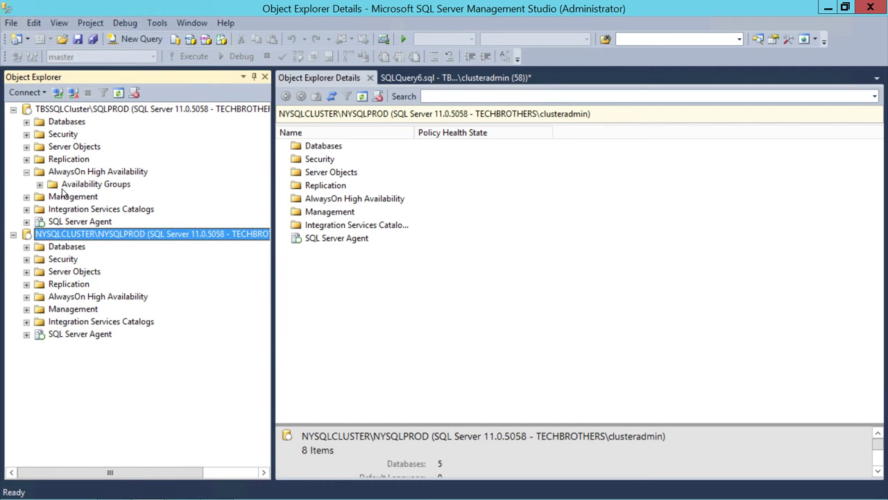
click(39, 184)
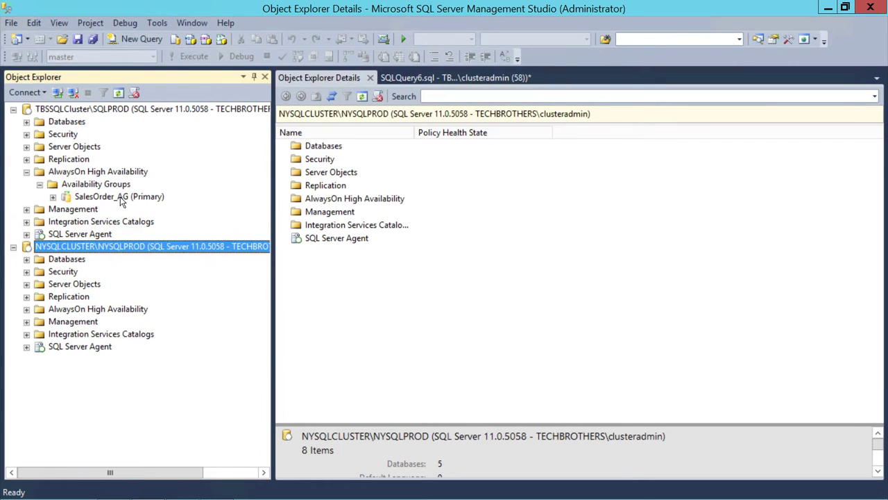
click(119, 197)
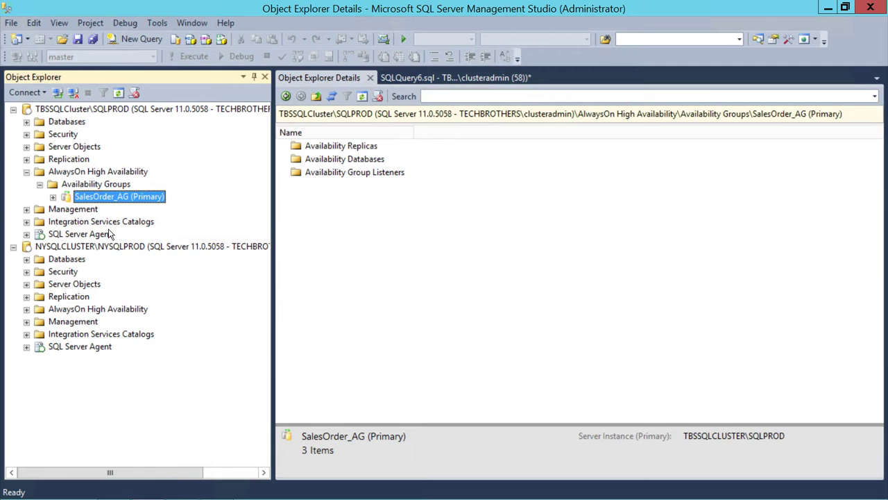
click(54, 197)
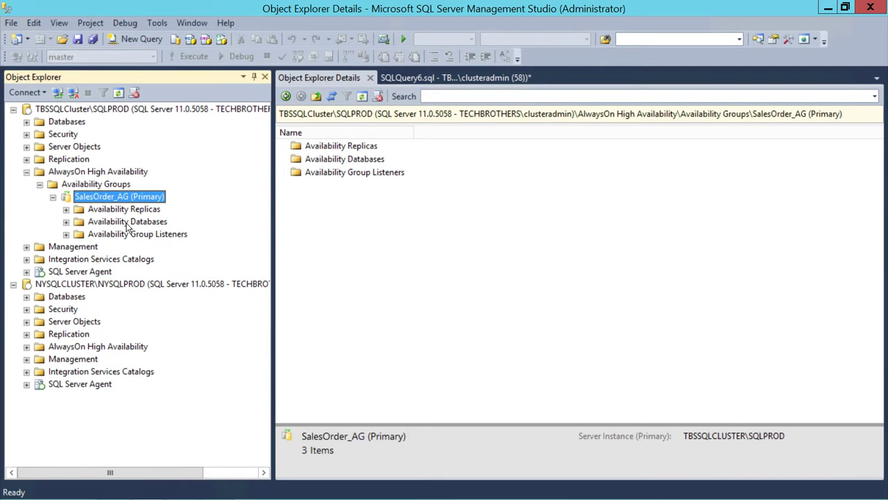
click(120, 222)
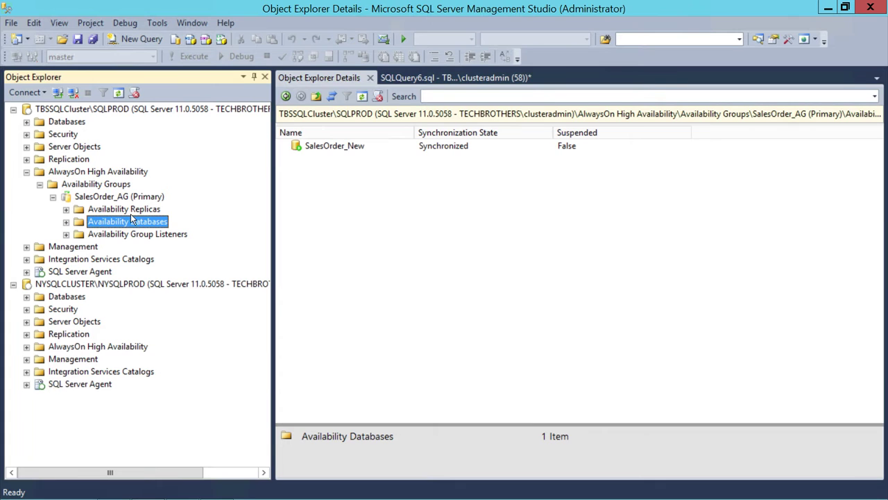
click(66, 222)
click(127, 236)
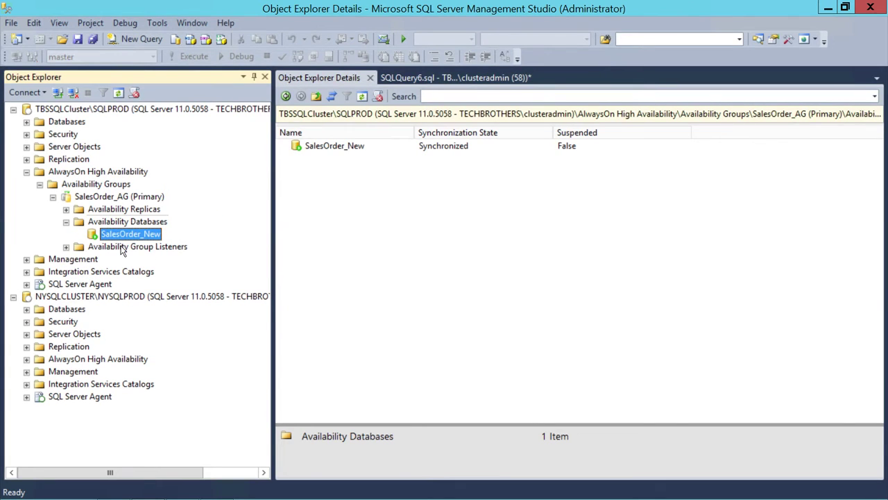
Expand SalesOrder_AG under NYSQLCLUSTER\NYSQLPROD's AlwaysOn High Availability and inspect its availability databases.
click(81, 360)
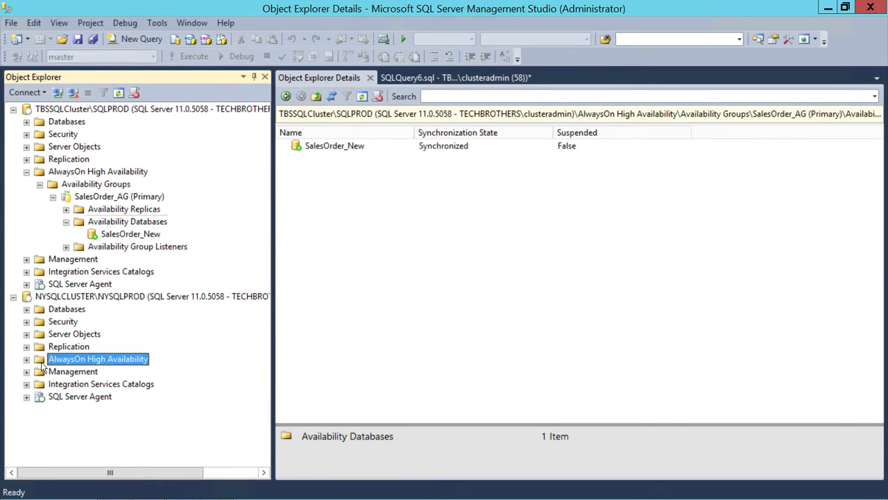
click(27, 359)
double_click(80, 373)
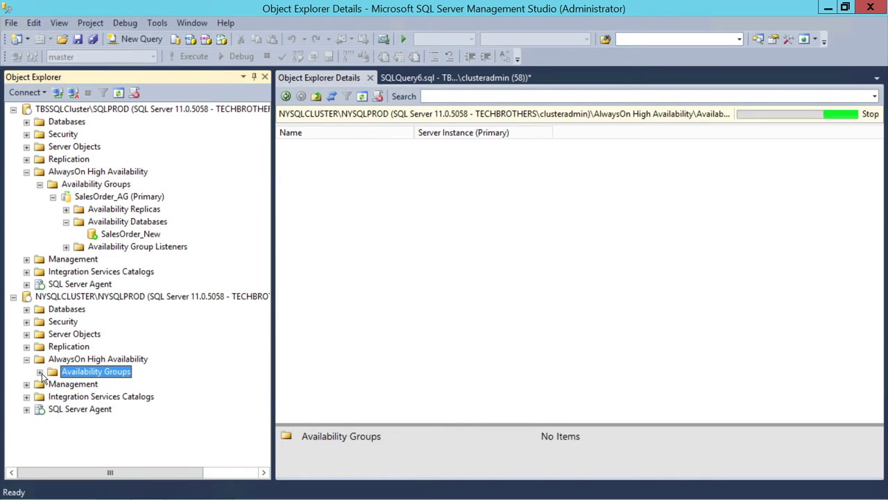
click(94, 384)
click(53, 384)
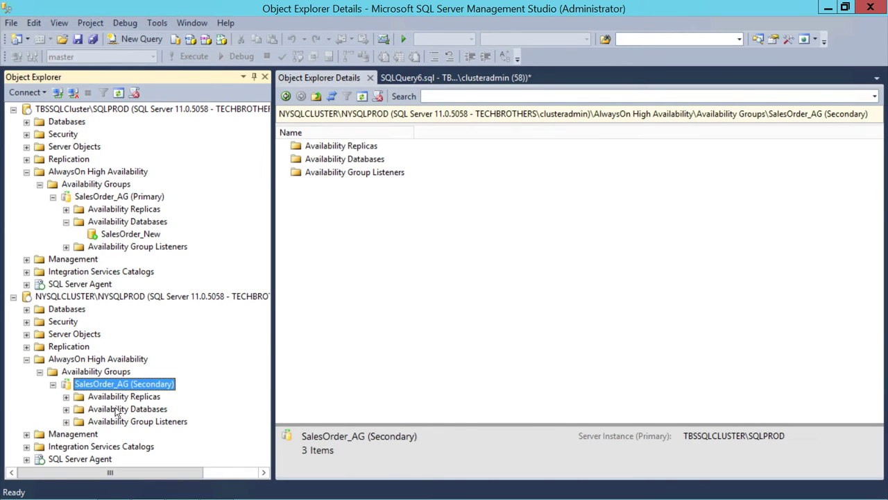
click(66, 409)
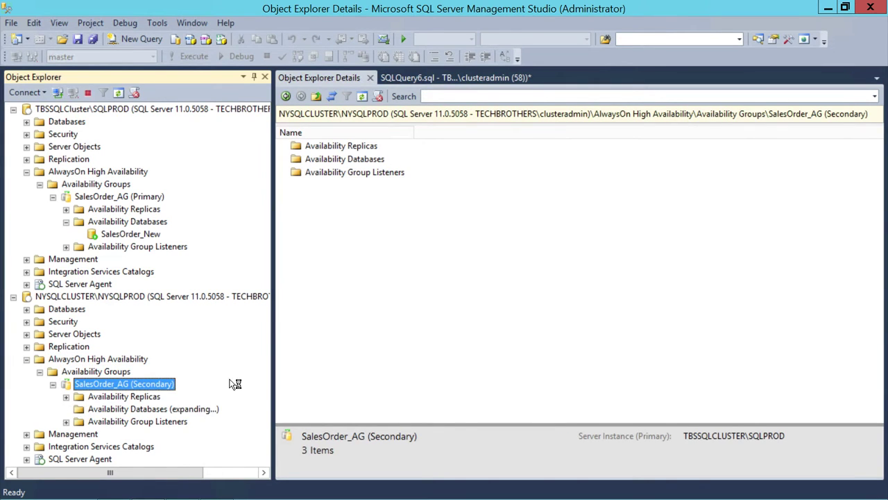
Collapse both AlwaysOn trees, then close SQL Server Management Studio without saving SQLQuery6.sql and close Failover Cluster Manager.
click(40, 371)
click(26, 358)
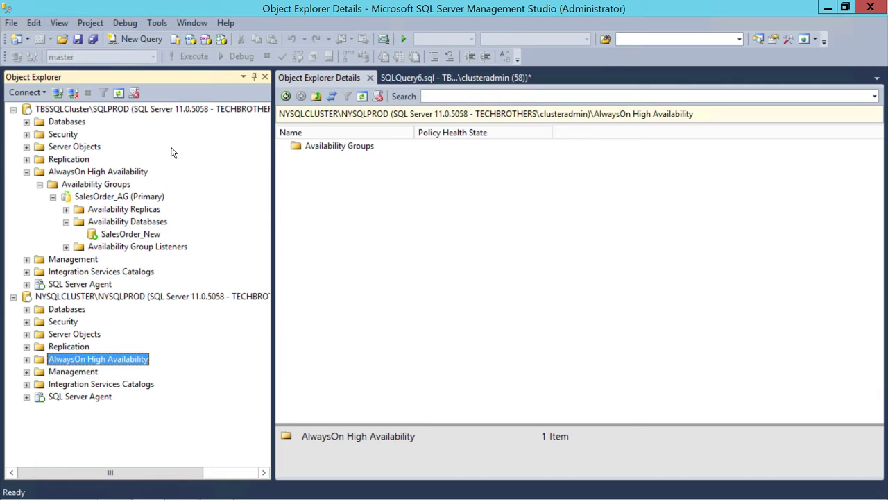
click(27, 172)
mouse_move(510, 6)
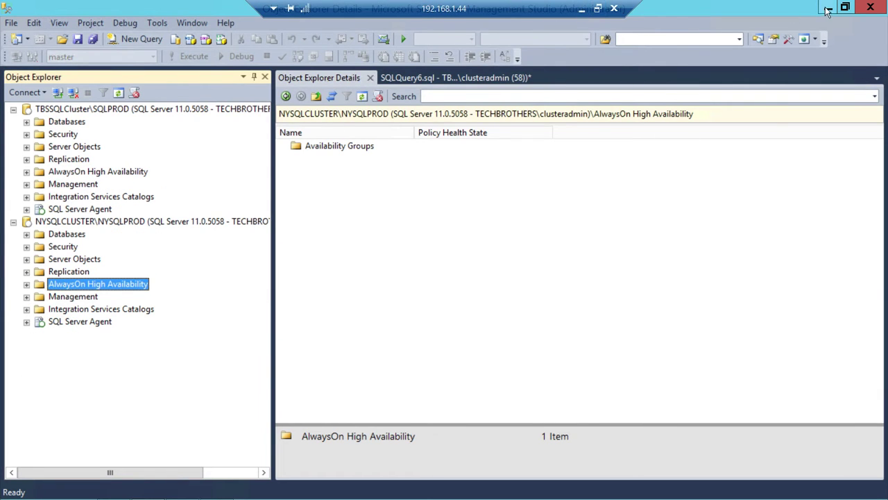
click(870, 7)
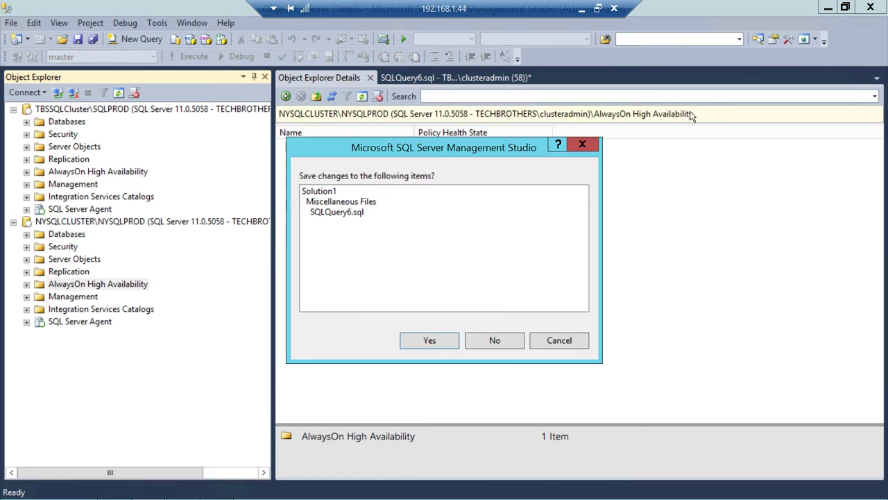
click(496, 340)
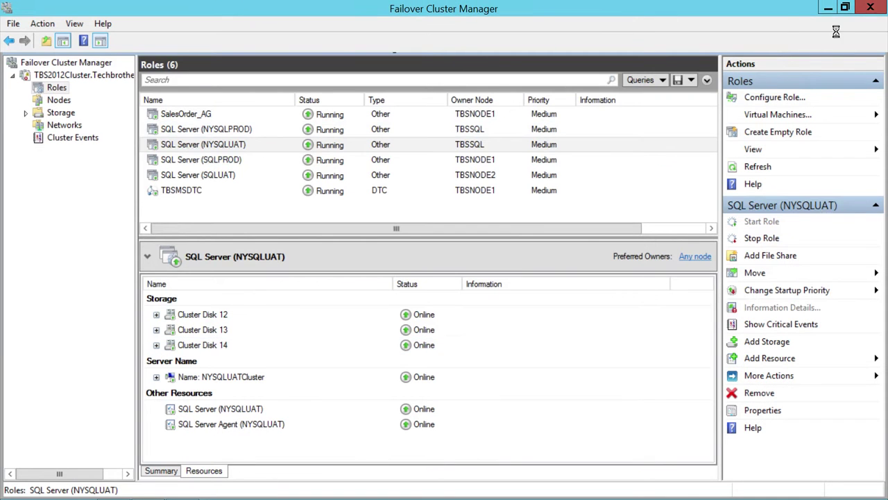
click(870, 7)
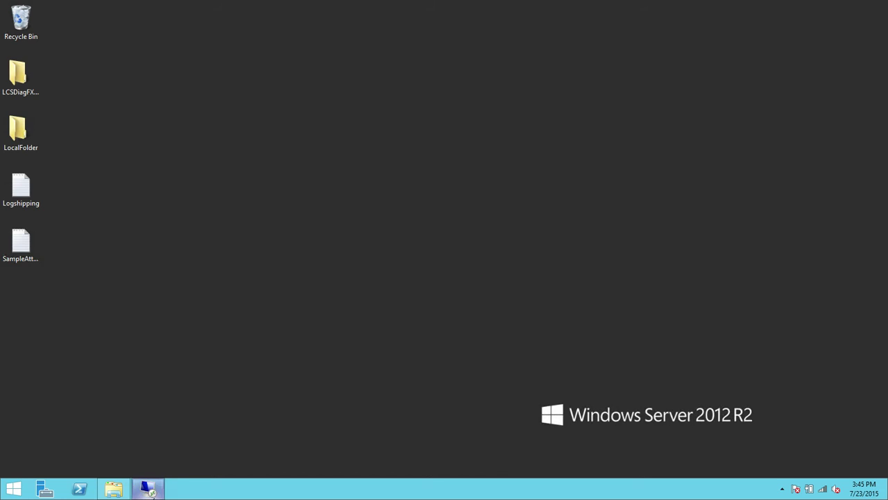
Close the network software folder and select the Windows8.1-KB3021910-x64 update package on Local Disk (C:) in File Explorer.
click(114, 489)
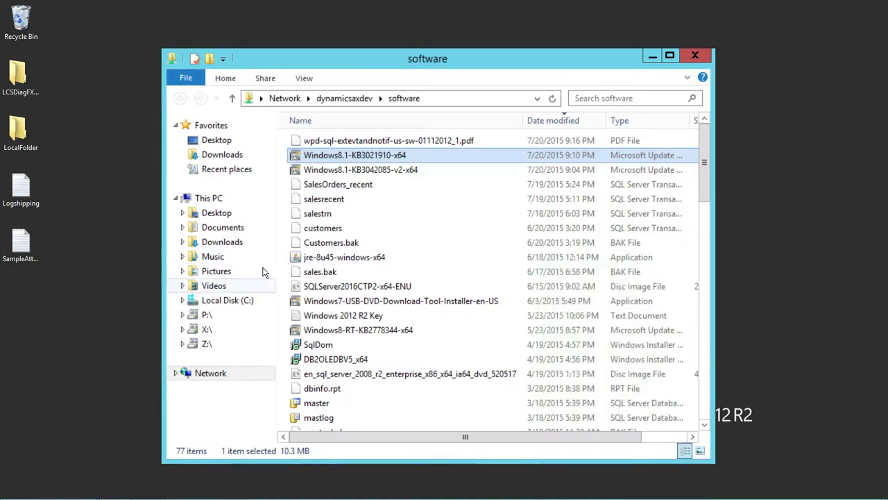
click(695, 56)
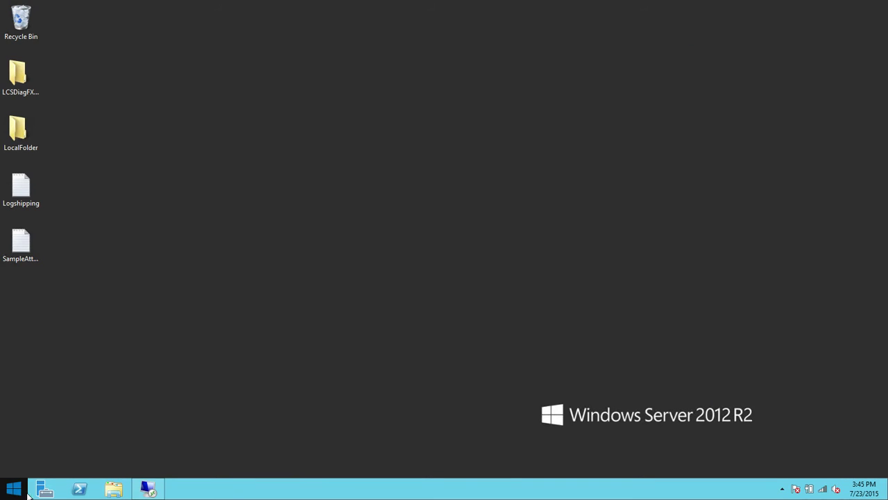
click(120, 490)
double_click(341, 295)
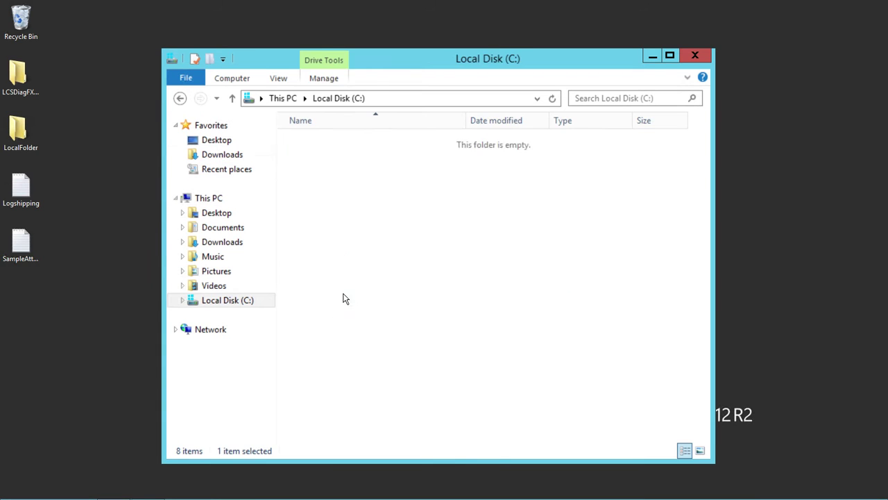
click(364, 405)
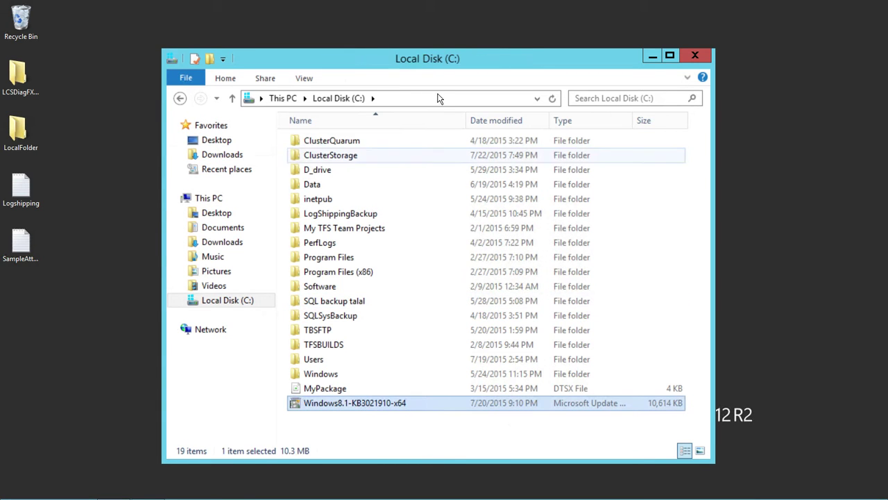
drag(445, 64, 431, 18)
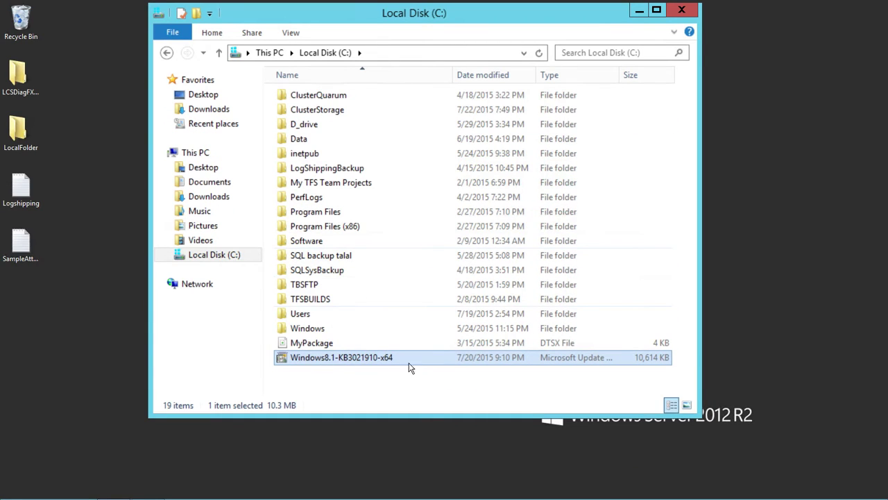
Install the Windows8.1-KB3021910-x64 update with the standalone installer, and close the installer and the folder window when it finishes.
right_click(360, 359)
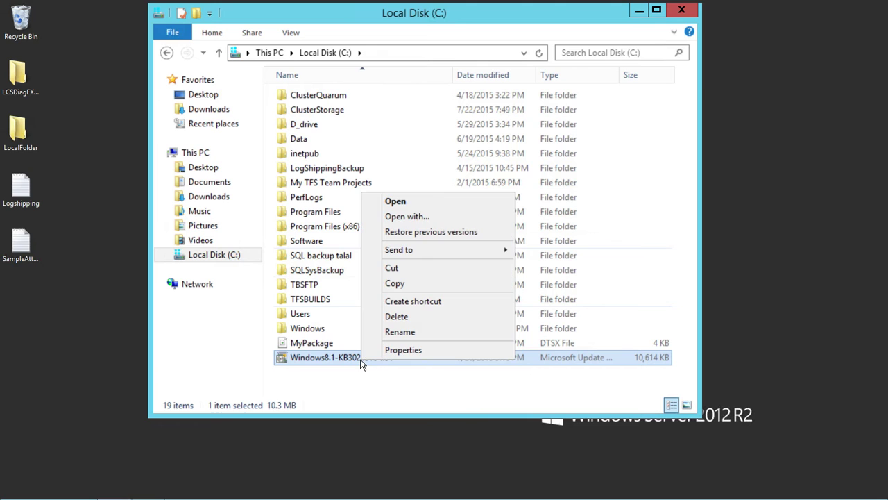
click(418, 200)
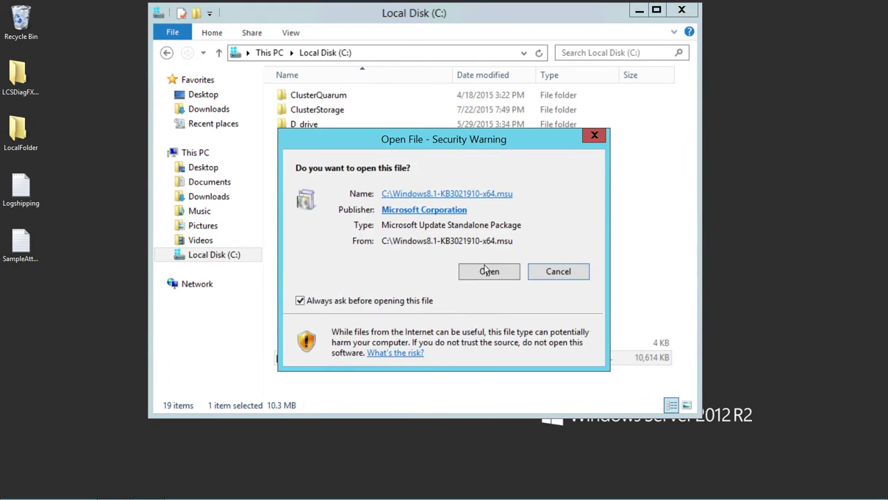
click(488, 269)
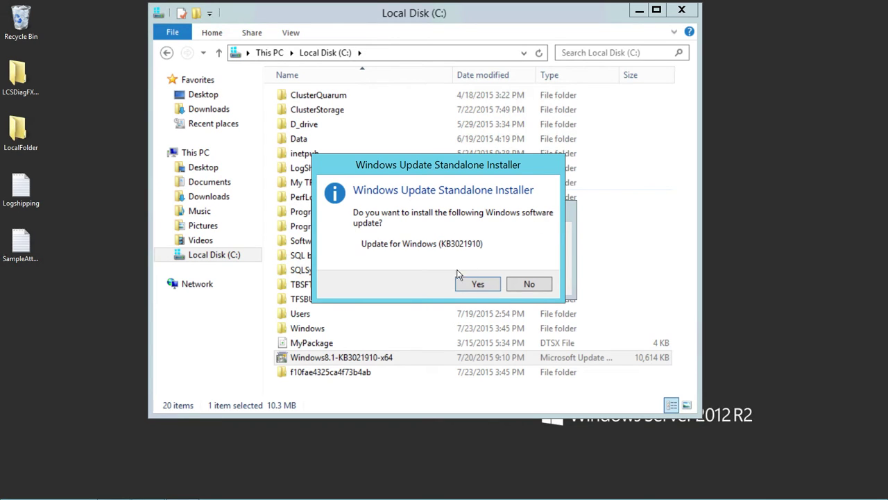
click(478, 286)
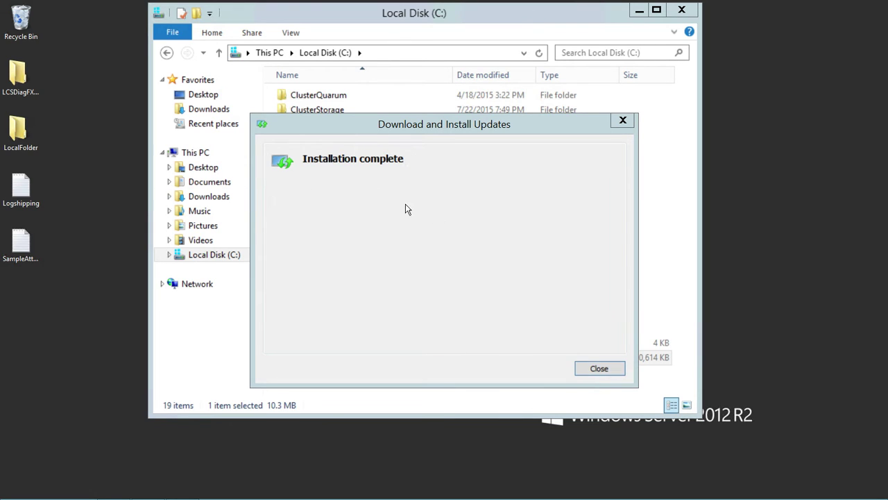
click(597, 369)
click(682, 10)
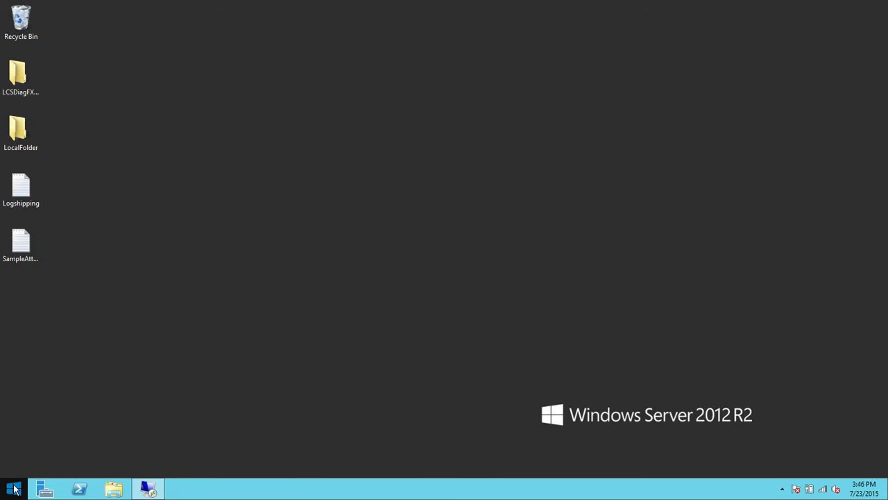
Search the Start screen for Failover Cluster Manager, launch it, and open the TBS2012Cluster cluster.
right_click(14, 489)
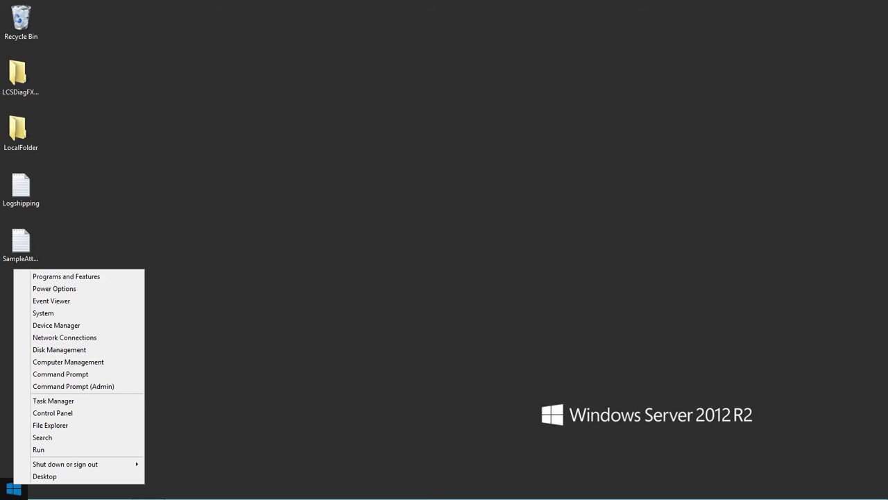
mouse_move(424, 4)
click(14, 489)
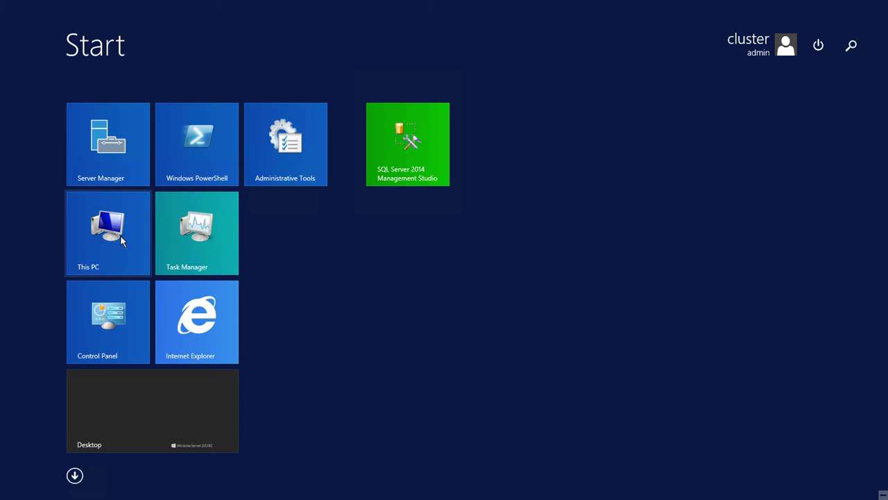
click(850, 45)
text(Failover Cluster Manager)
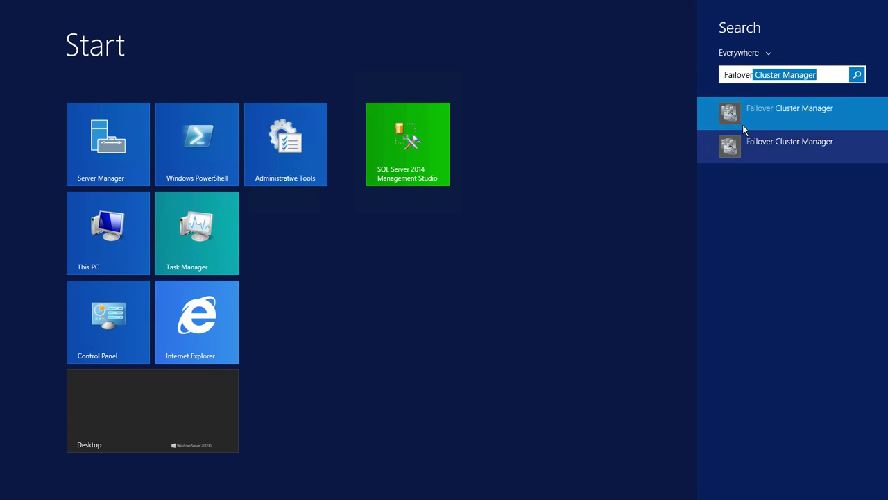
click(744, 136)
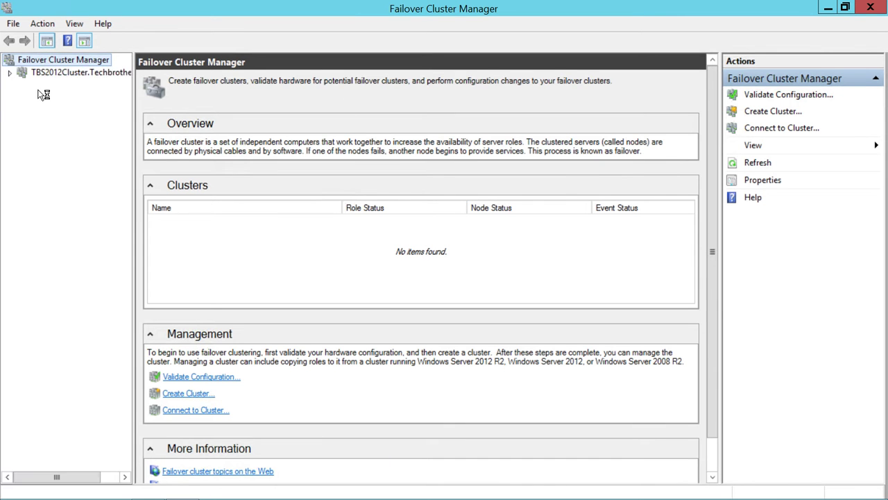
click(31, 73)
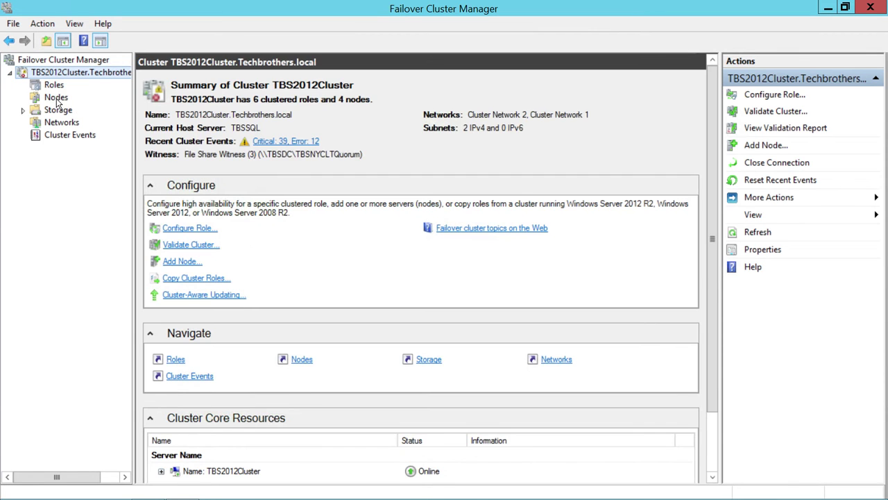
Check the status of the cluster's nodes and roles, widening the Name column to read the full SQL Server role names.
click(57, 99)
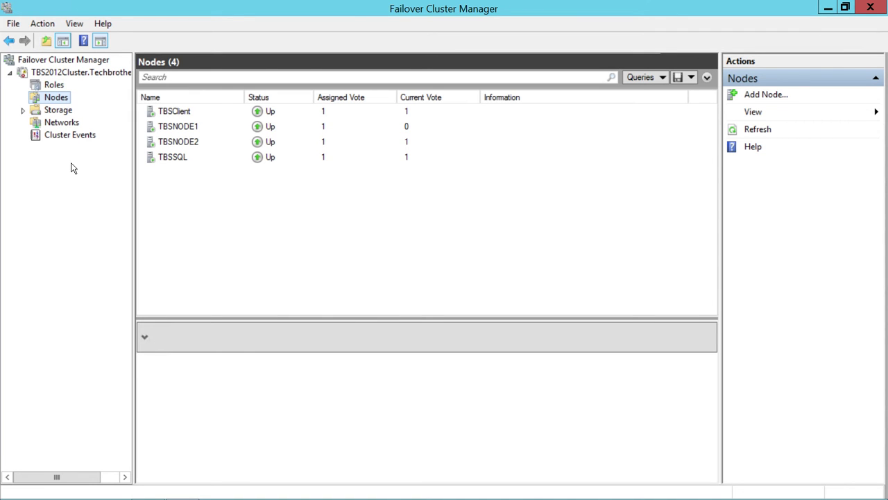
click(52, 85)
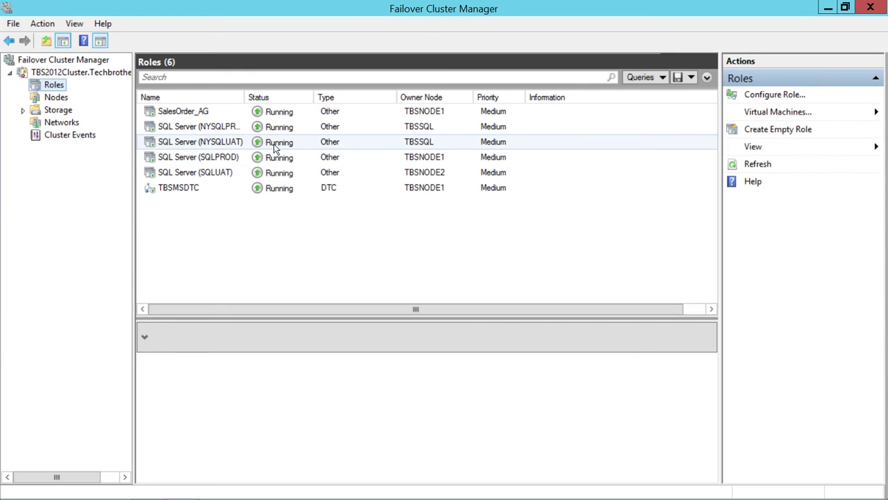
click(227, 141)
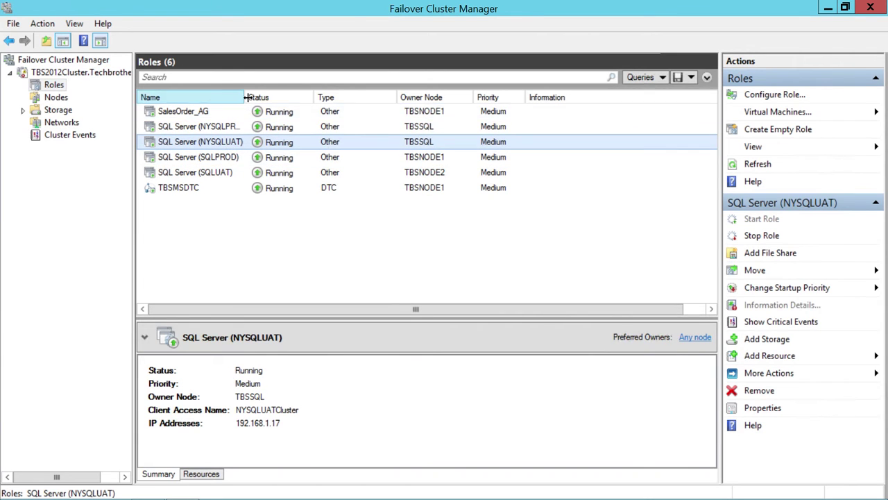
drag(244, 97, 311, 97)
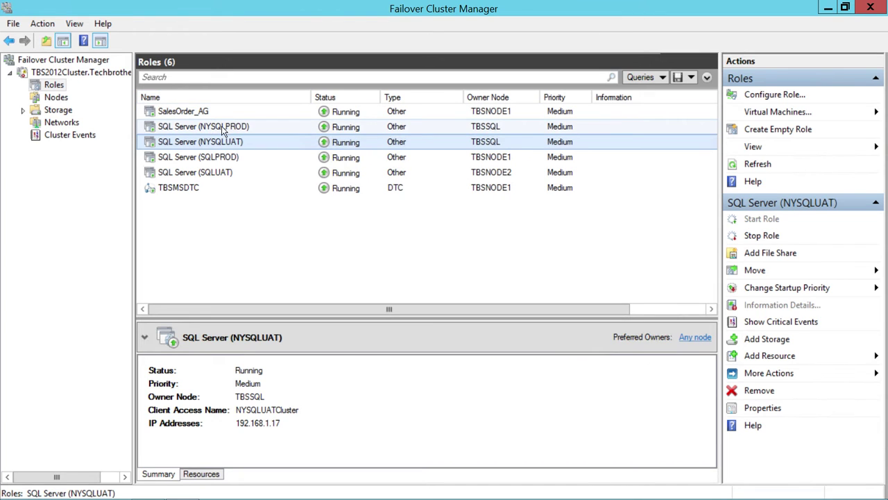
click(226, 127)
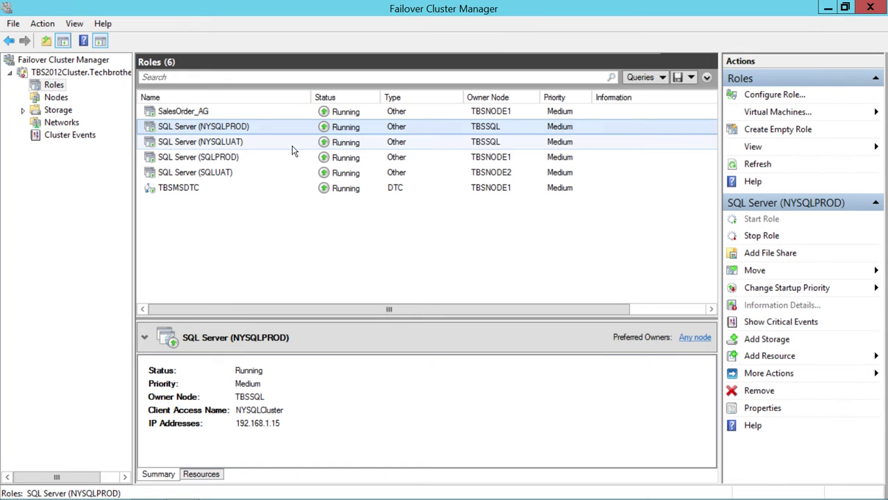
Move the SQL Server (NYSQLUAT) role from TBSSQL to the TBSClient node.
right_click(259, 143)
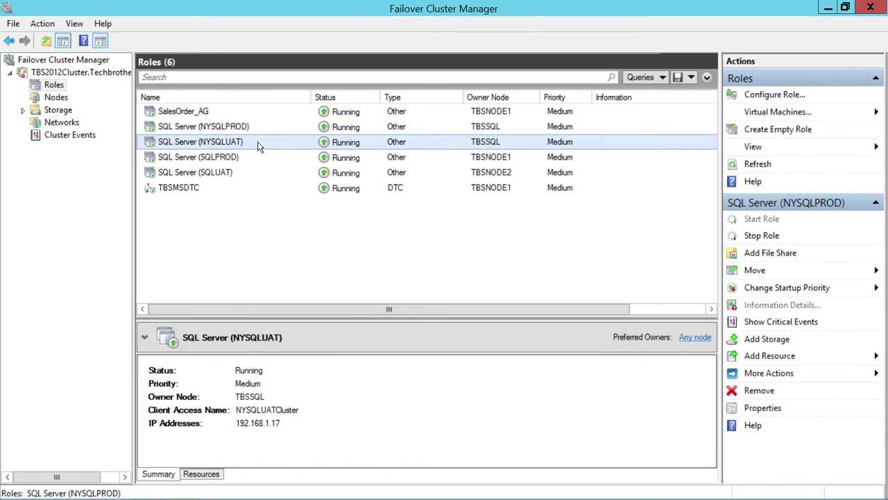
mouse_move(330, 204)
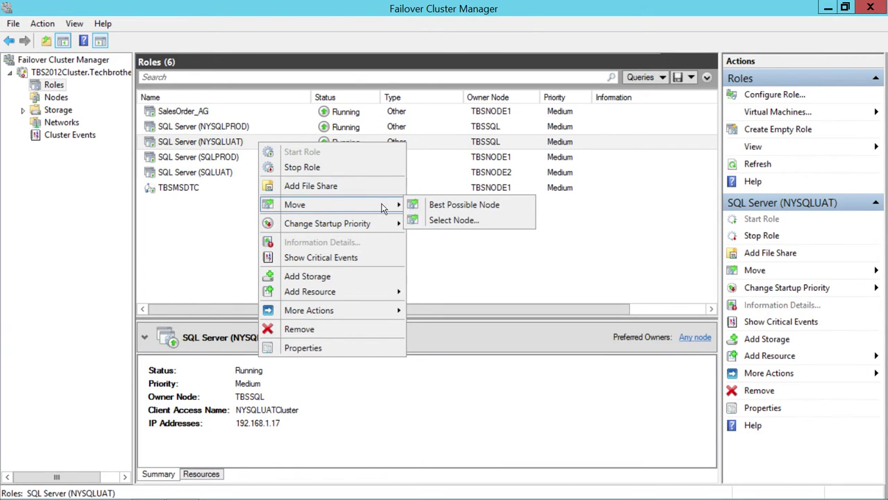
click(448, 222)
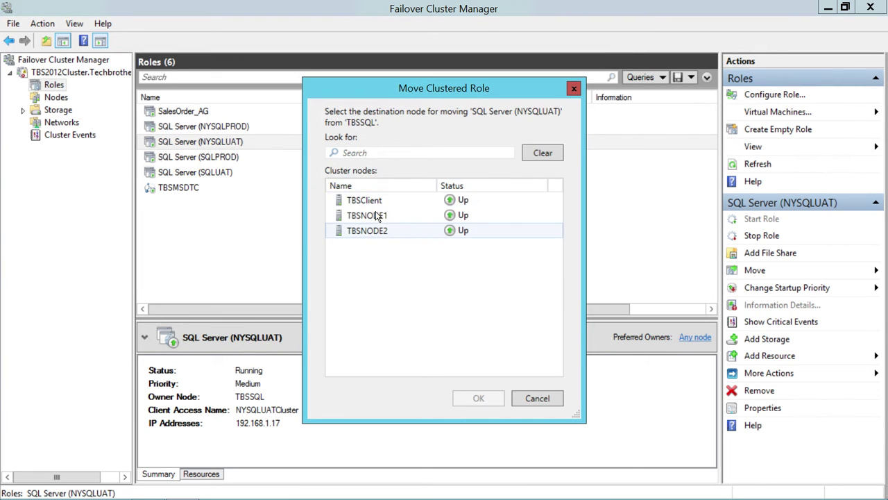
click(374, 200)
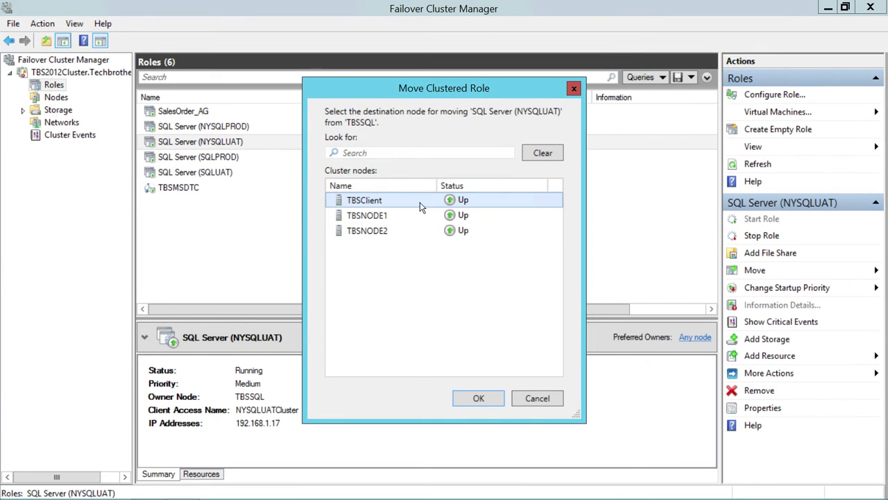
click(485, 396)
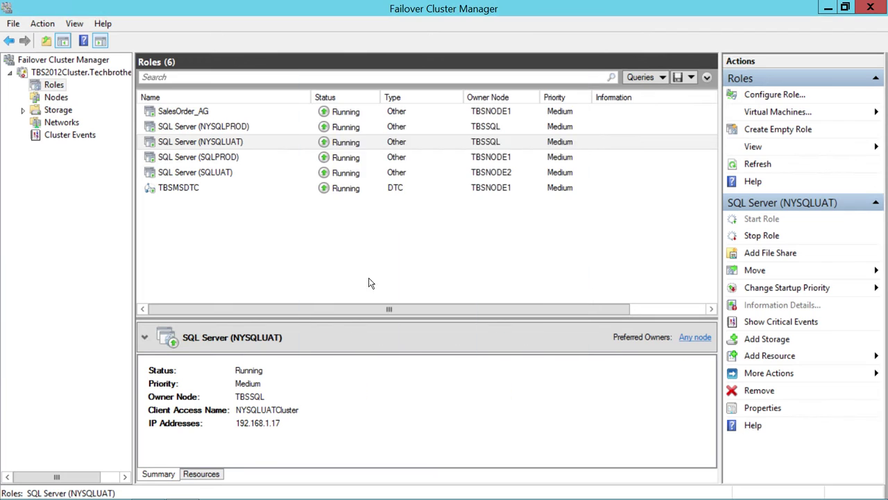
Move the SQL Server (NYSQLPROD) role to the TBSClient node and show its resources in an enlarged details area.
right_click(283, 127)
mouse_move(372, 197)
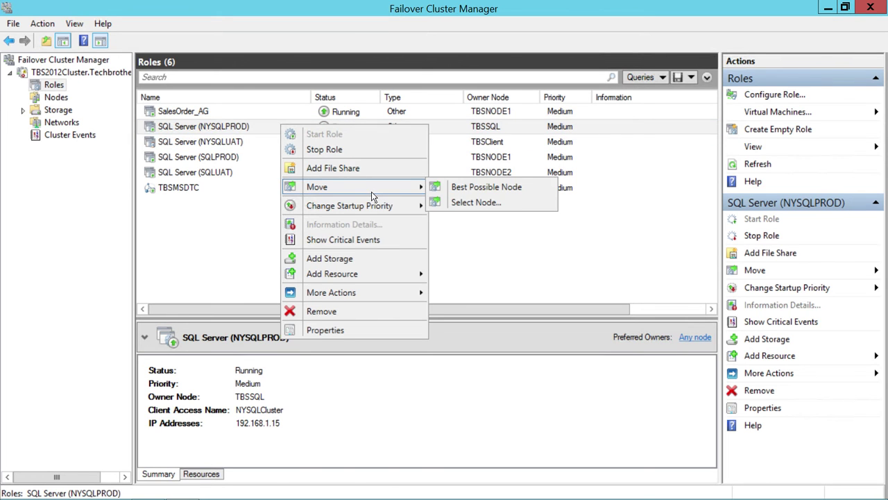
click(474, 203)
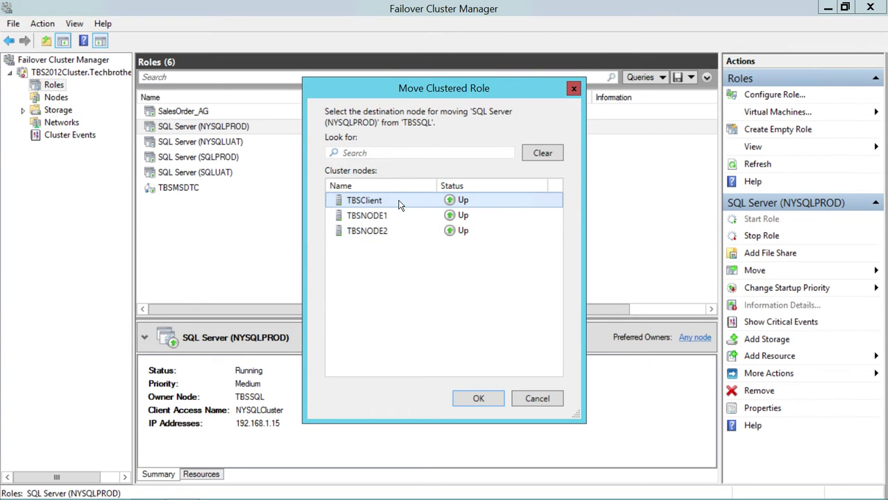
click(478, 397)
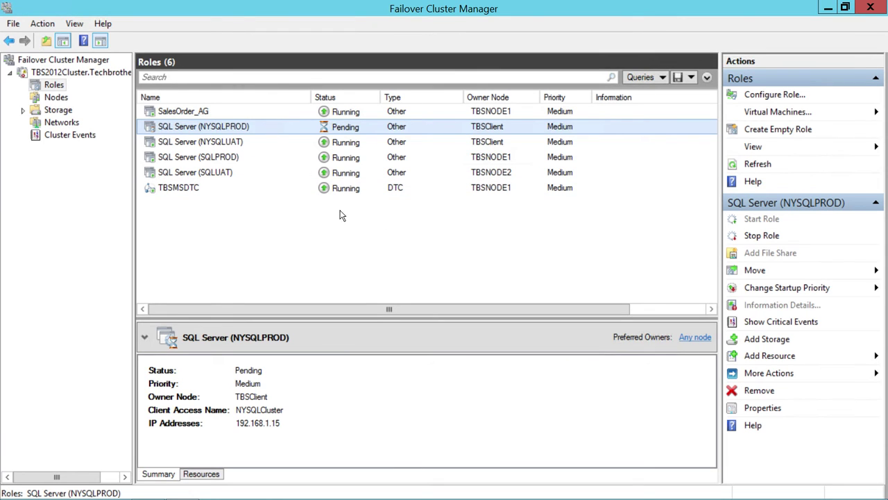
click(201, 473)
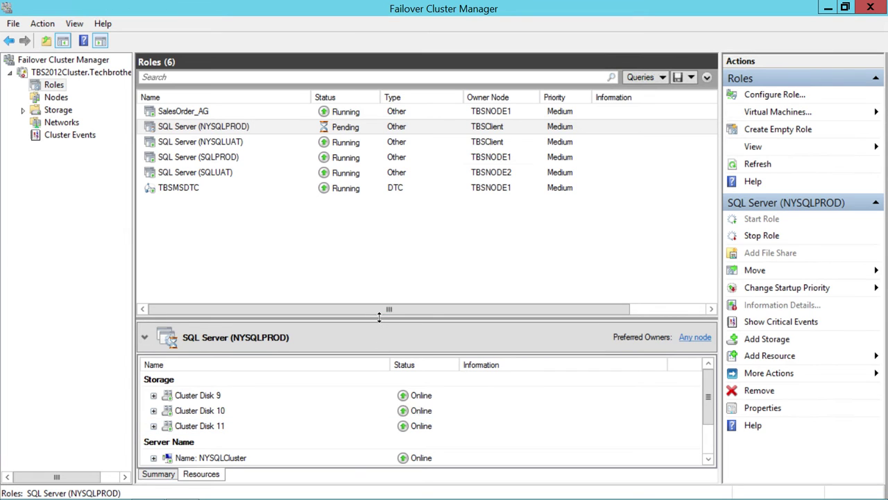
drag(392, 306, 392, 253)
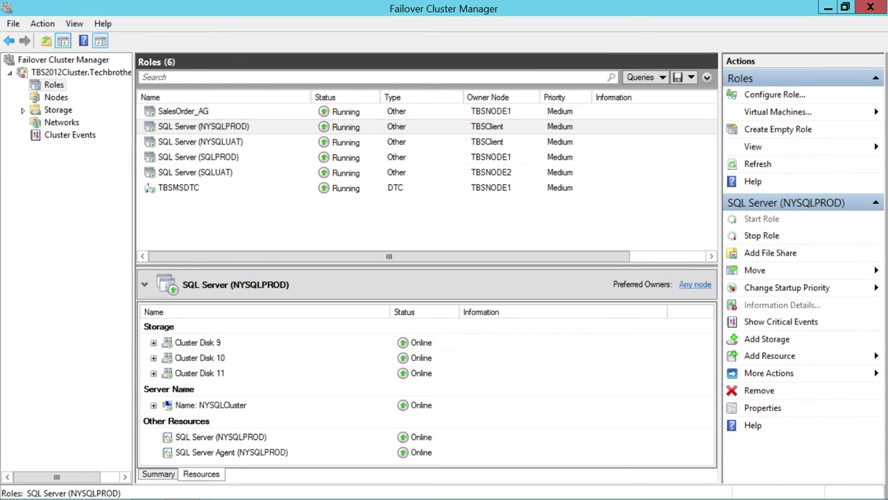
Search the Start screen for "SSM" and launch SQL Server Management Studio as administrator.
mouse_move(38, 497)
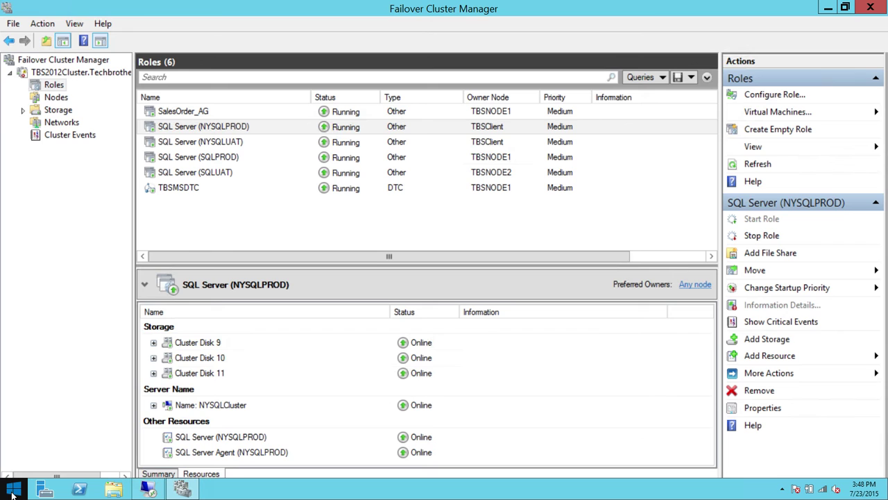
click(12, 494)
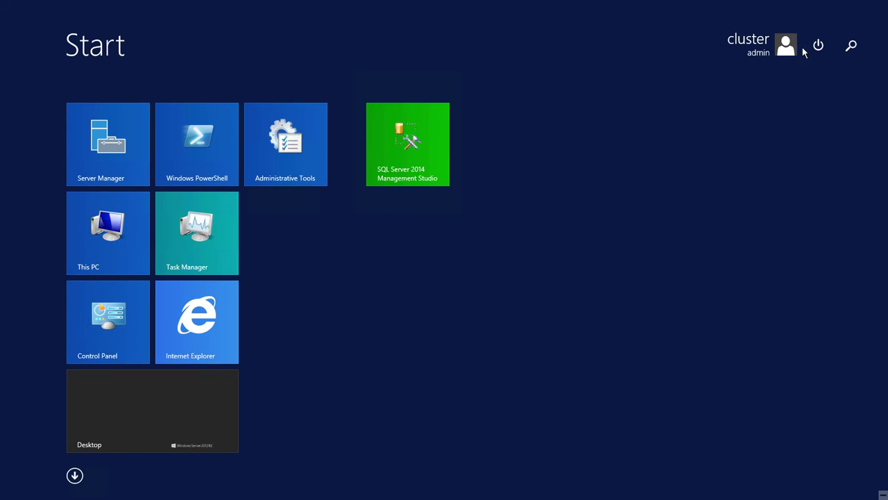
click(851, 47)
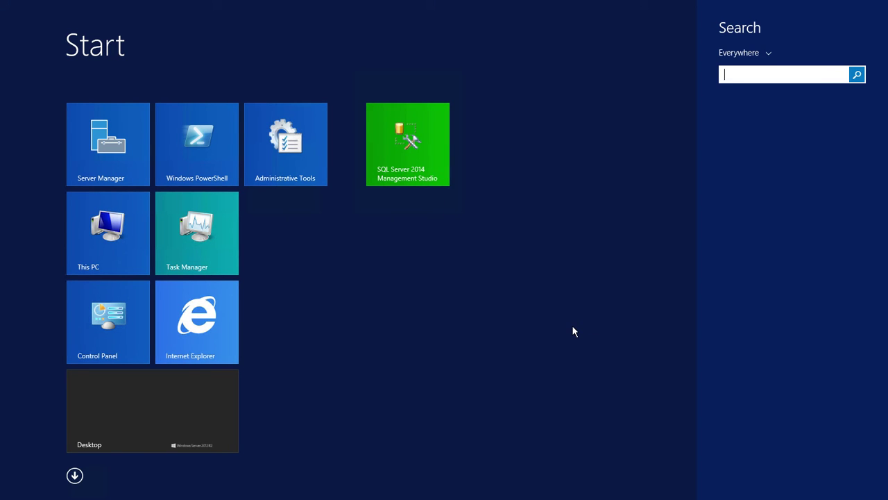
text(SSM)
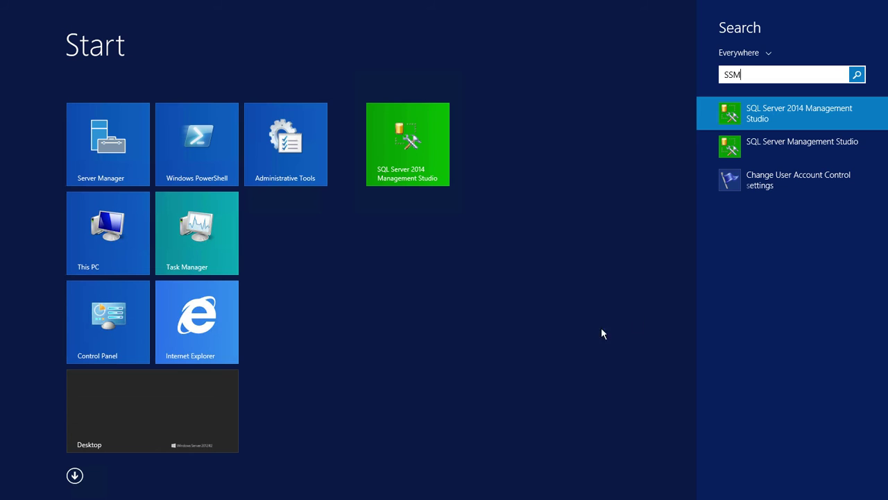
right_click(769, 148)
click(799, 258)
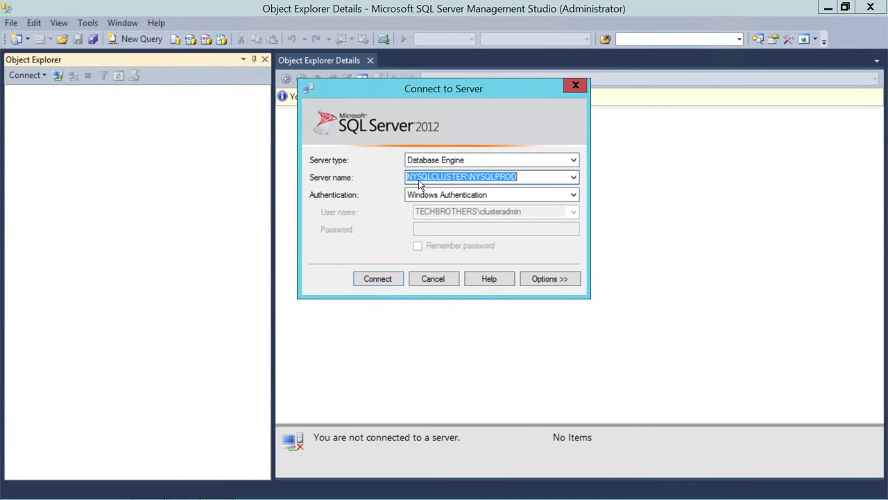
Connect to the TBSSQLCluster\SQLPROD database engine with Windows Authentication.
click(573, 177)
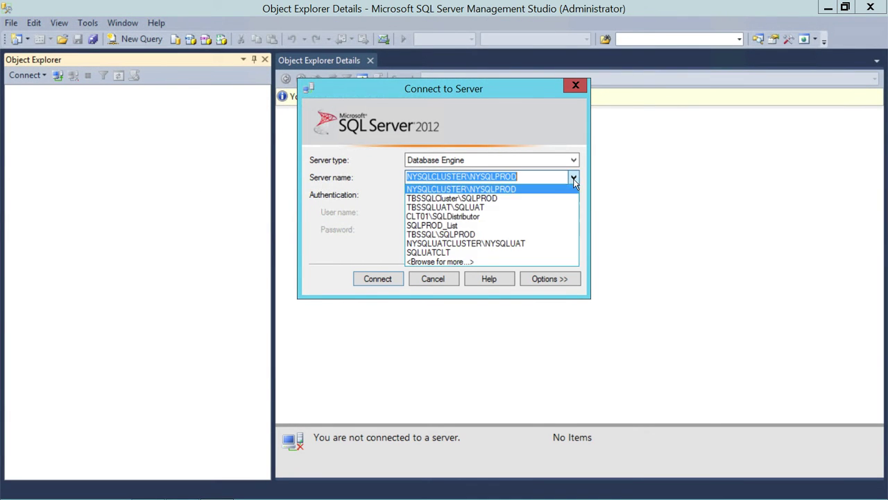
click(466, 198)
click(375, 279)
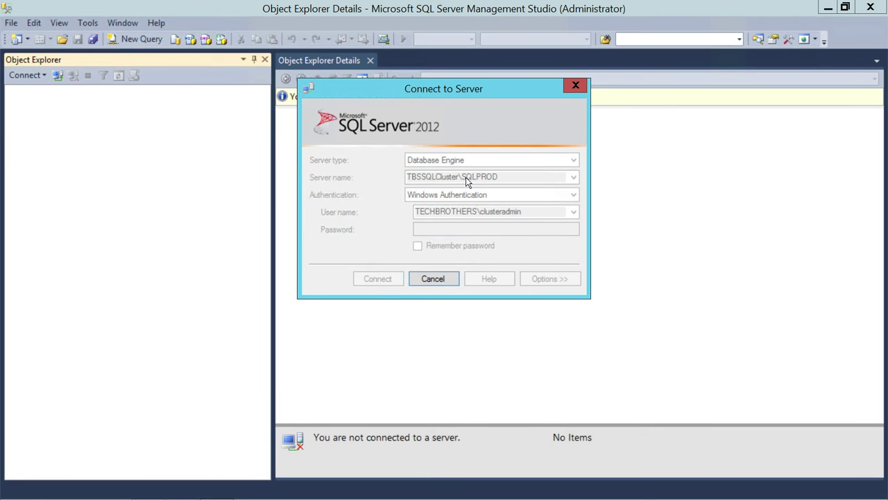
Add a second database engine connection to NYSQLCLUSTER\NYSQLPROD with Windows Authentication.
click(27, 75)
click(51, 91)
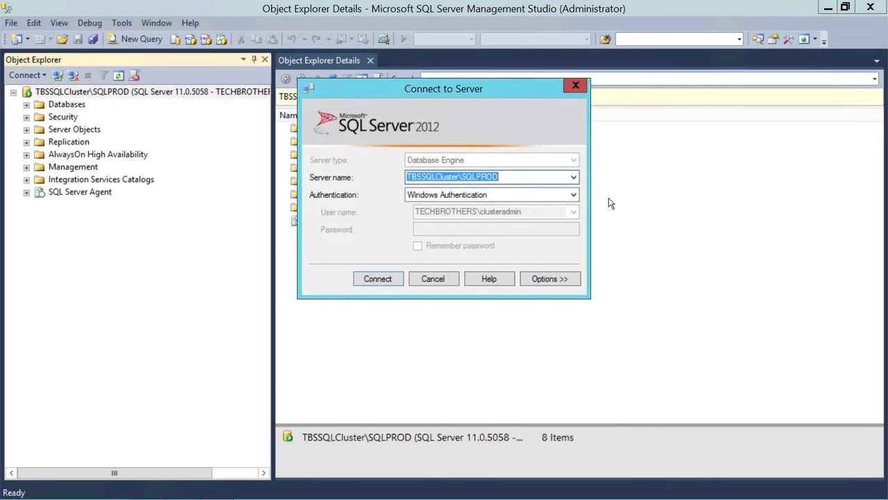
click(573, 177)
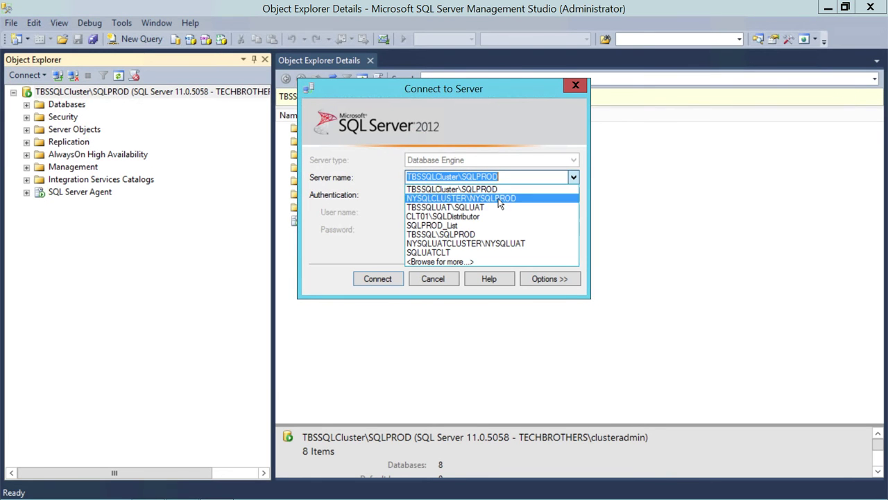
click(451, 189)
click(380, 278)
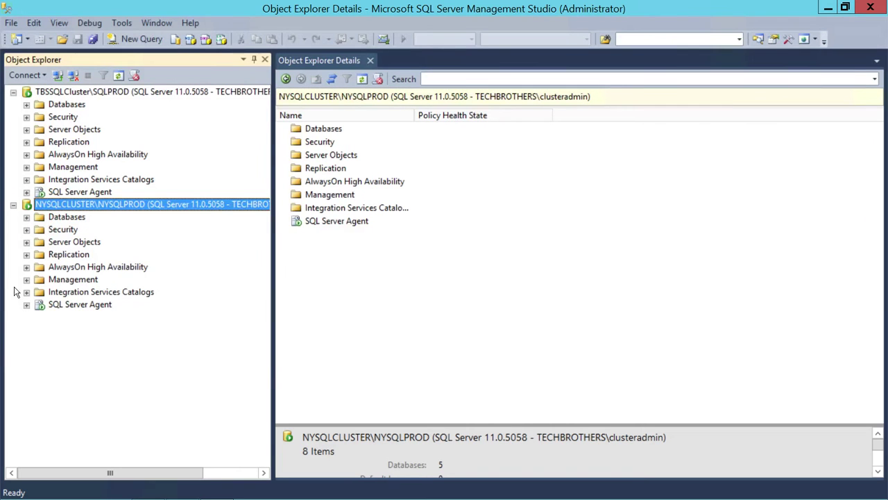
Expand AlwaysOn High Availability on NYSQLCLUSTER\NYSQLPROD to check SalesOrder_AG's replica role and its availability databases.
click(27, 267)
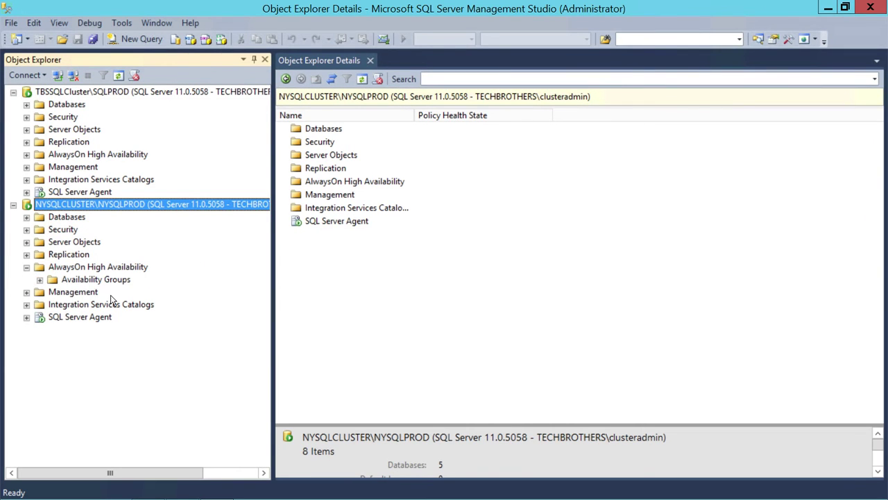
click(95, 280)
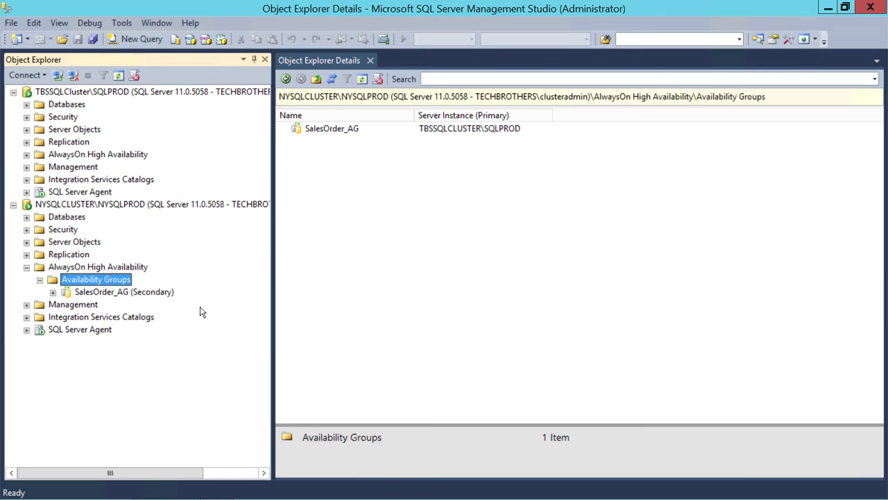
click(120, 292)
click(53, 292)
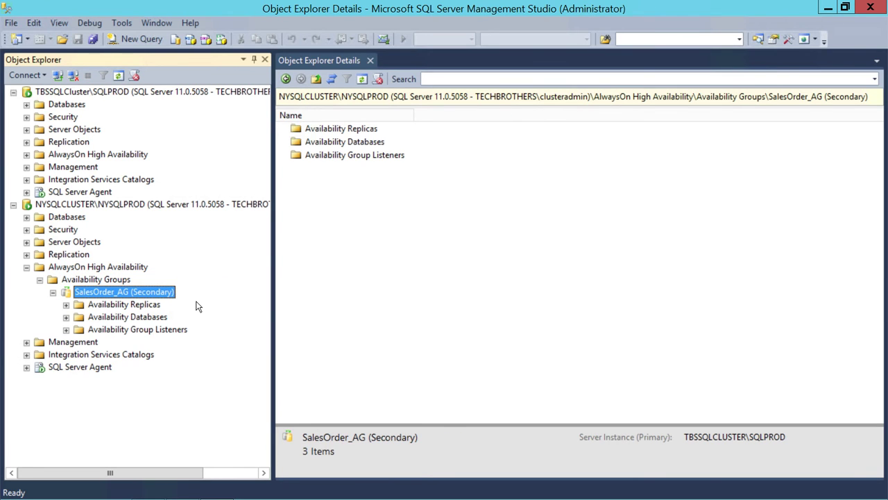
click(65, 316)
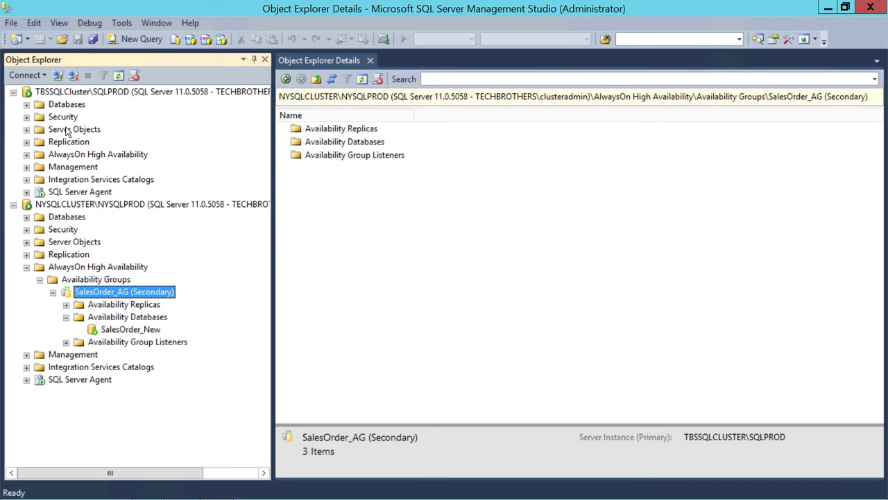
Expand AlwaysOn High Availability on TBSSQLCluster\SQLPROD to check SalesOrder_AG's replica role and its availability databases.
click(26, 154)
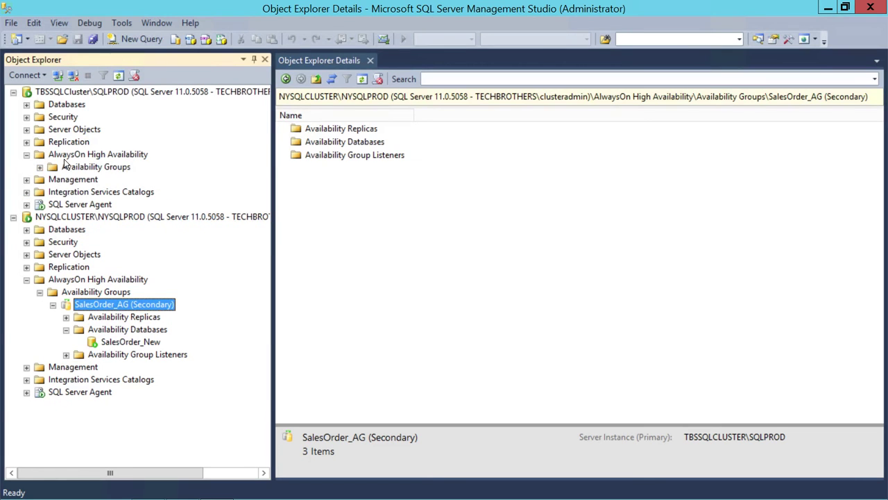
click(78, 167)
click(39, 166)
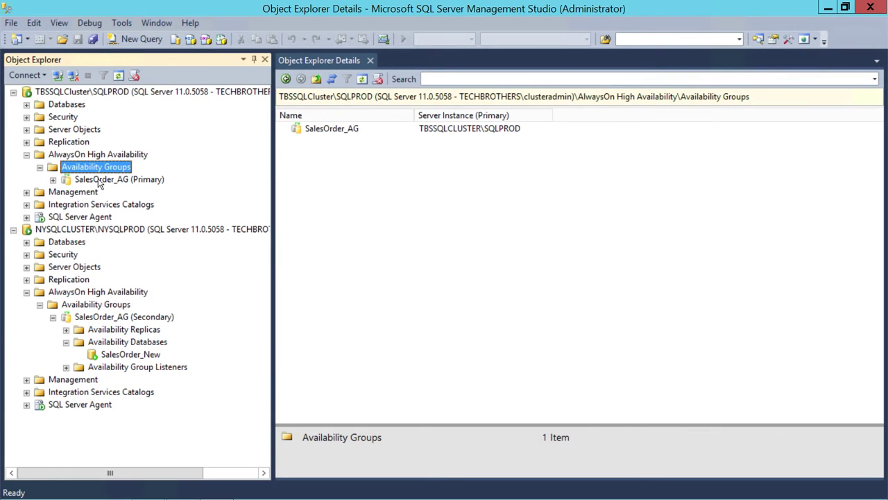
click(99, 180)
click(53, 179)
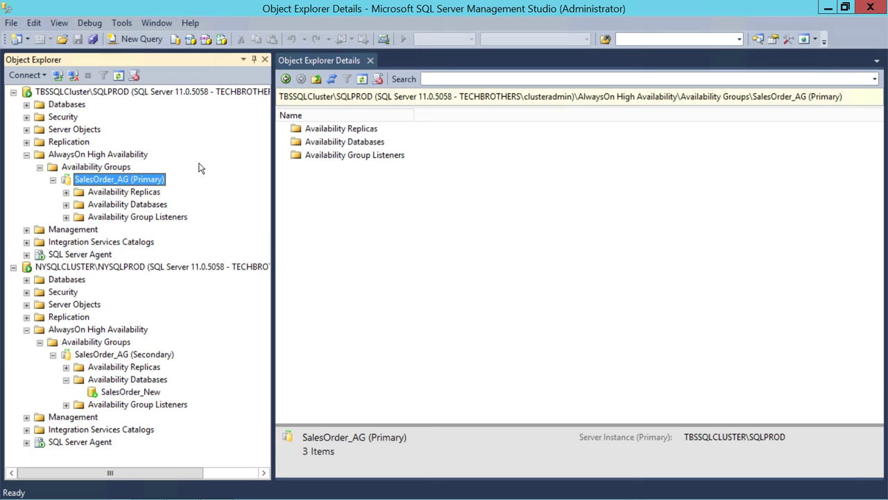
click(66, 205)
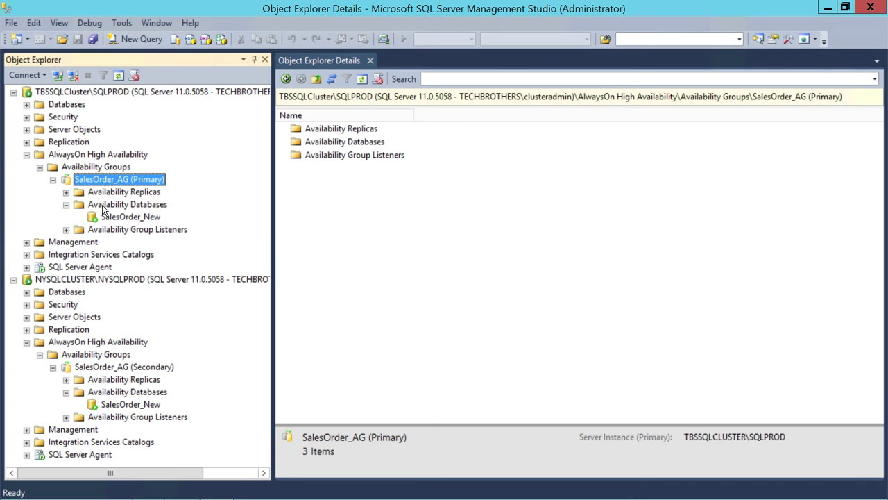
Collapse the TBSSQLCluster\SQLPROD and NYSQLCLUSTER\NYSQLPROD server trees in Object Explorer.
click(40, 167)
click(26, 154)
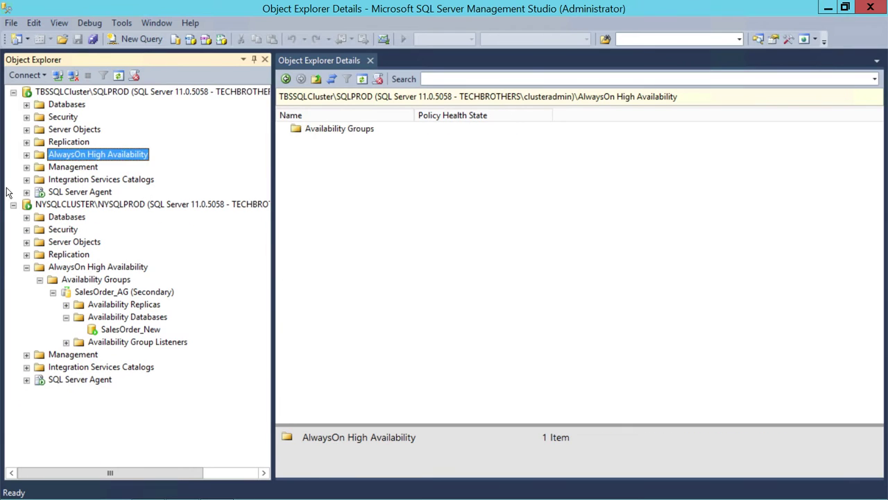
click(13, 92)
click(13, 104)
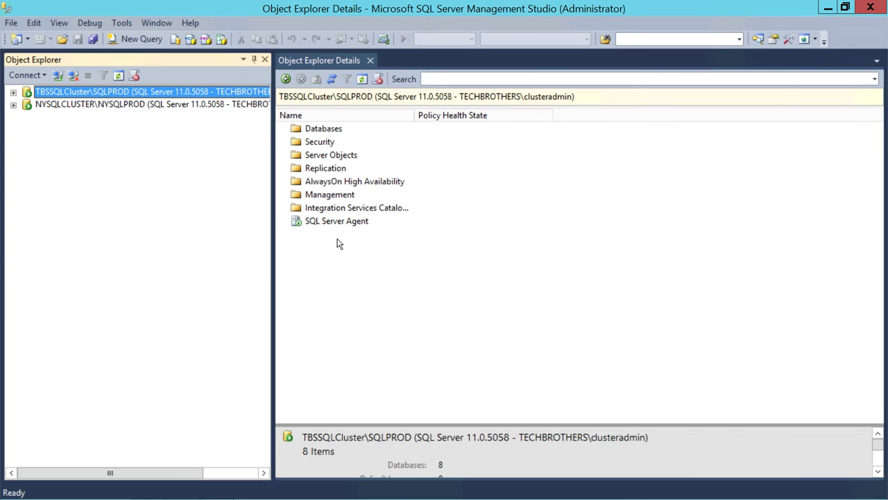
Minimize SQL Server Management Studio and Failover Cluster Manager, and switch to the TBSSQL remote desktop session.
click(829, 8)
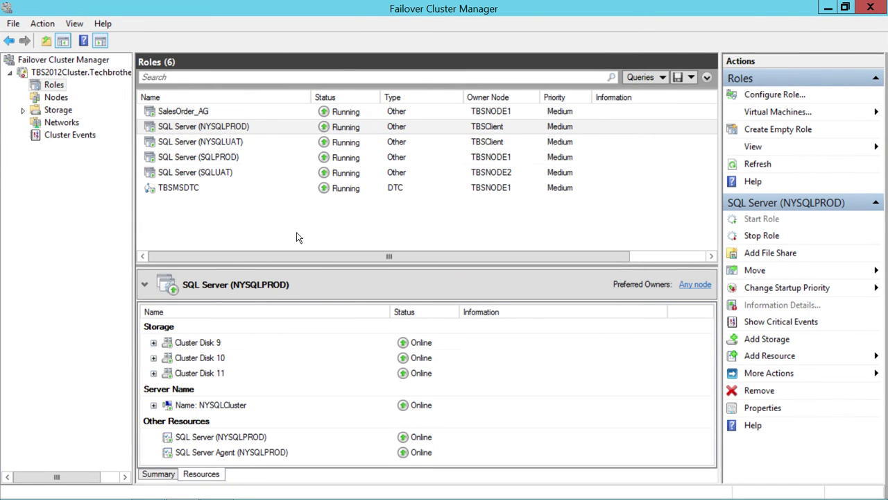
click(828, 8)
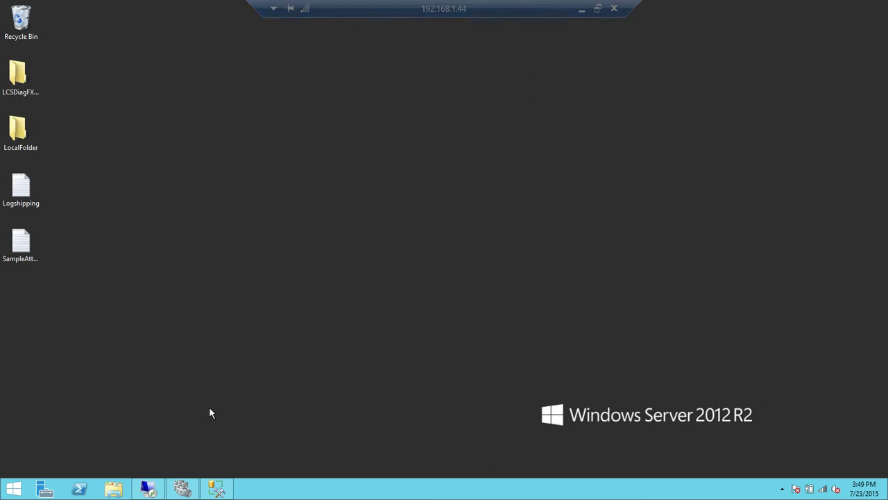
mouse_move(152, 492)
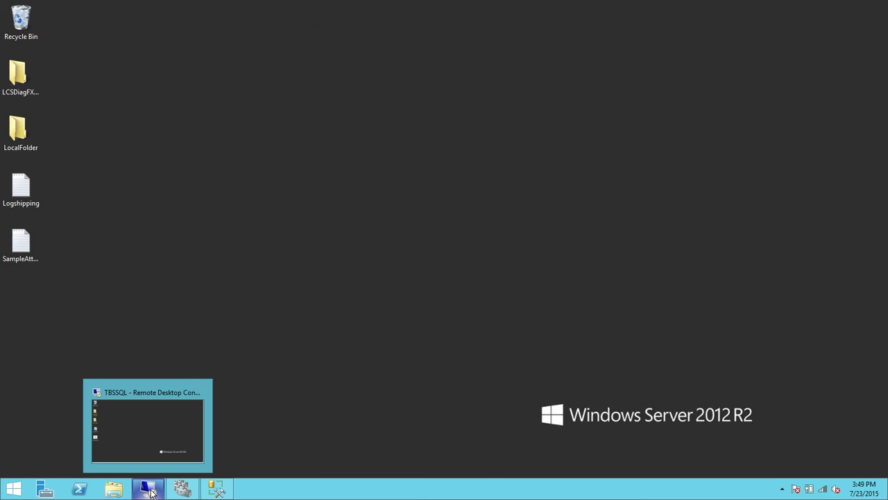
click(153, 491)
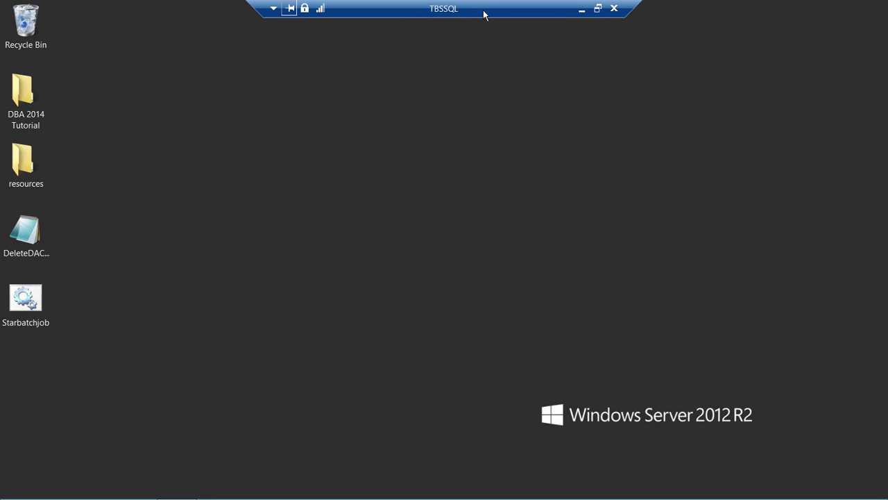
Launch the Windows8.1-KB3021910-x64 update package from Local Disk (C:) on TBSSQL.
click(17, 487)
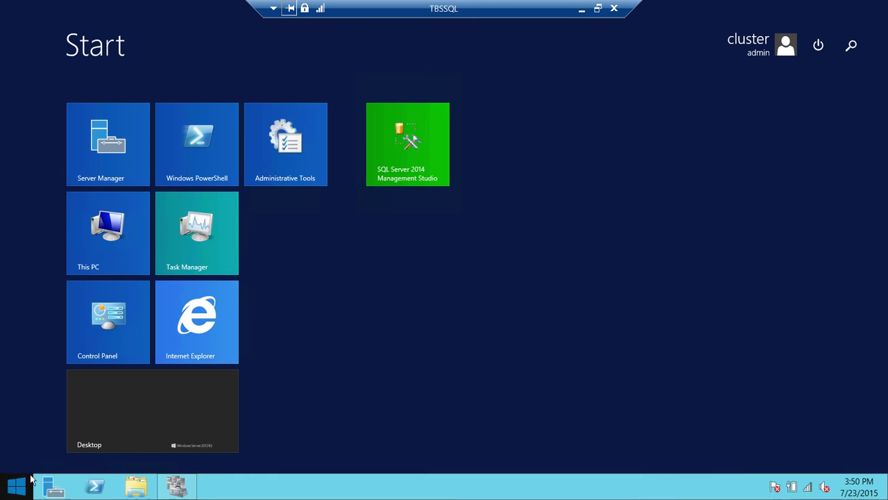
click(106, 254)
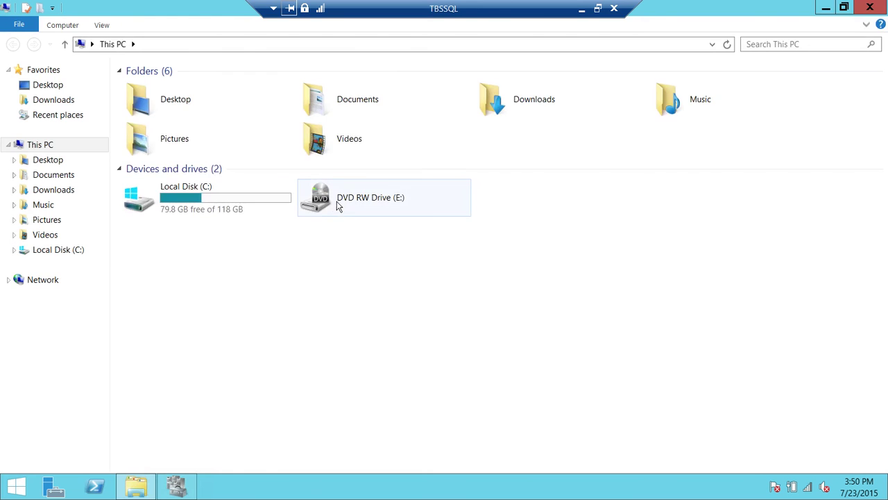
double_click(199, 206)
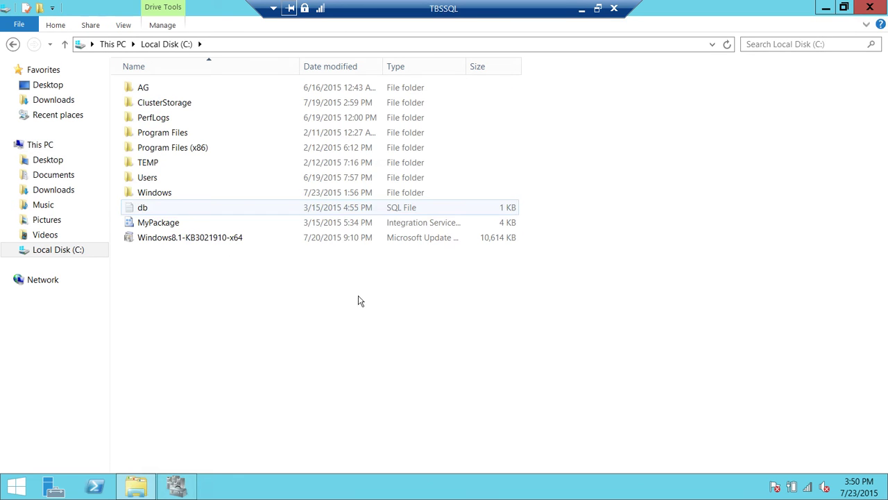
click(222, 240)
right_click(218, 240)
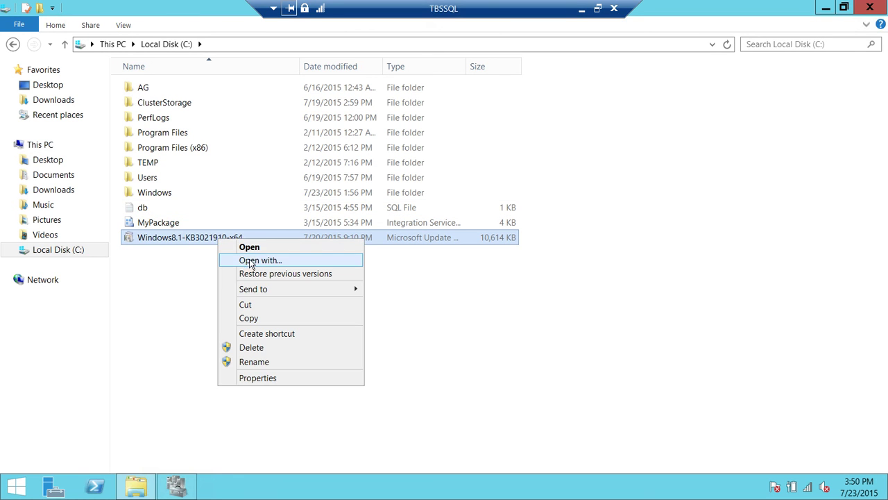
click(240, 247)
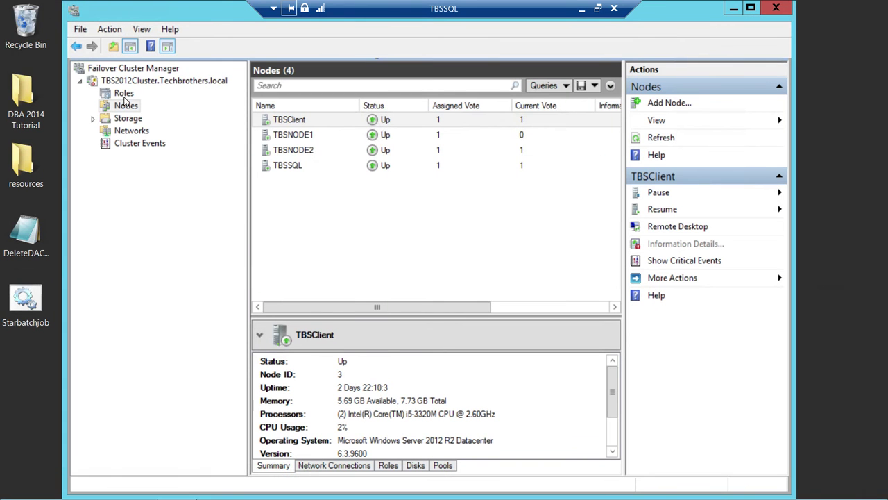
Move the clustered role SQL Server (NYSQLPROD) to node TBSSQL in Failover Cluster Manager.
click(125, 93)
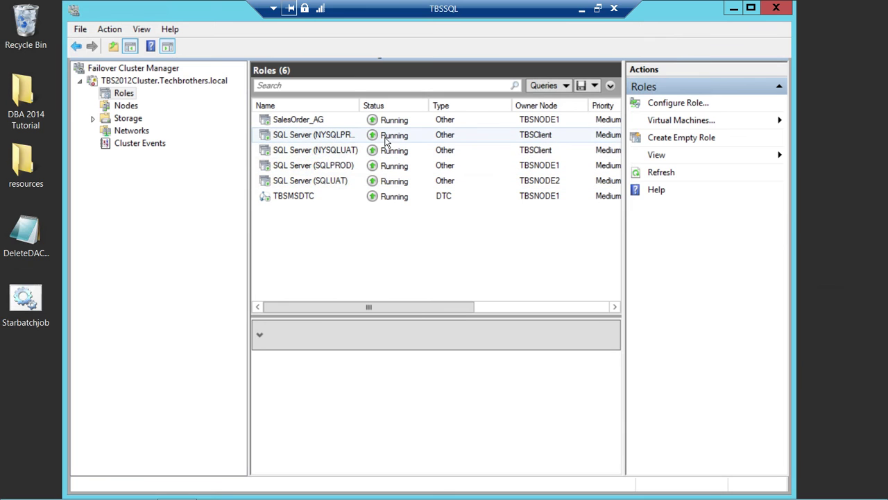
right_click(332, 139)
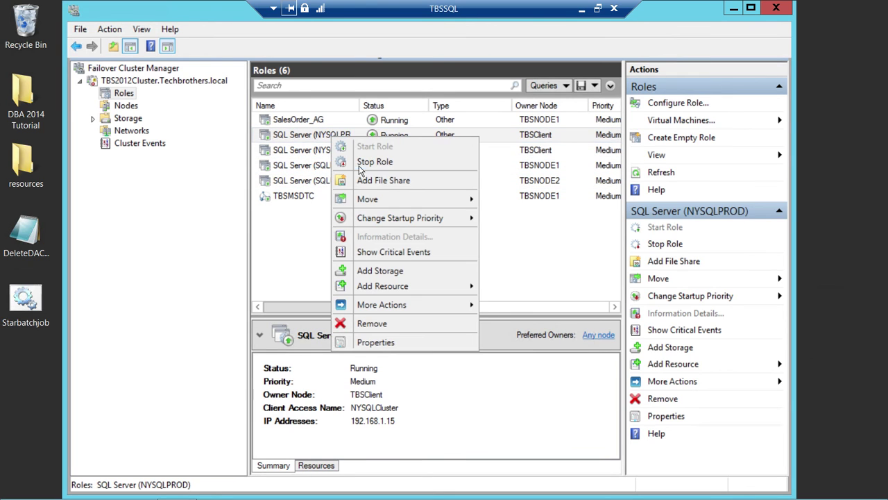
mouse_move(478, 201)
click(525, 215)
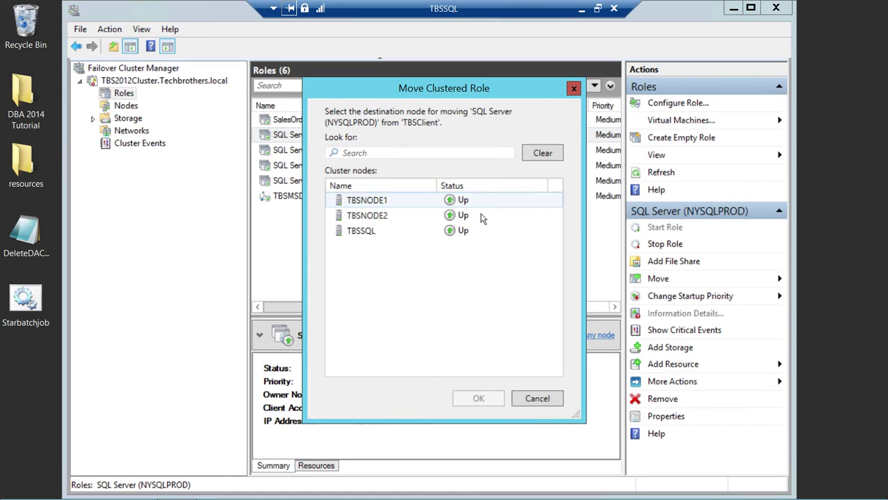
click(375, 230)
click(478, 399)
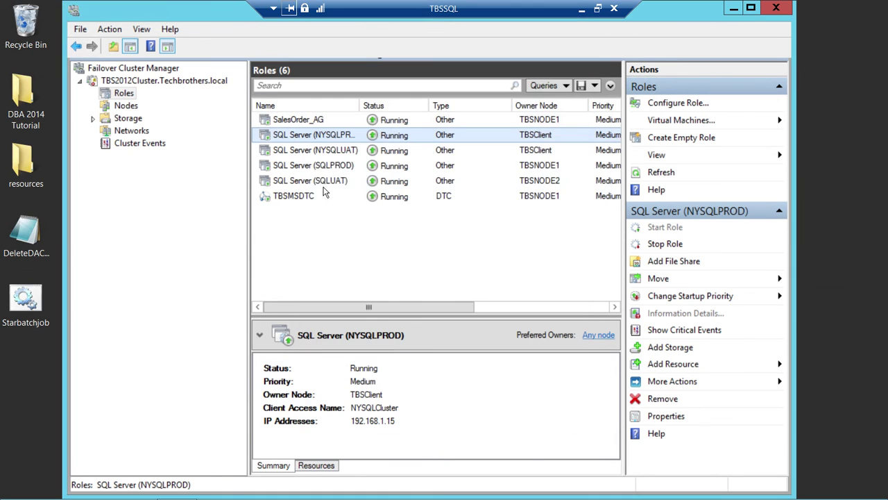
Move the clustered role SQL Server (NYSQLUAT) to node TBSSQL.
right_click(334, 152)
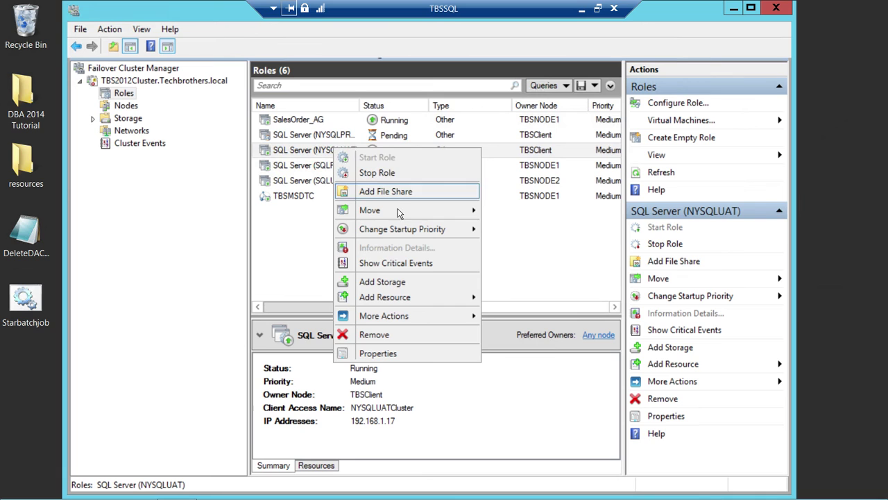
mouse_move(399, 210)
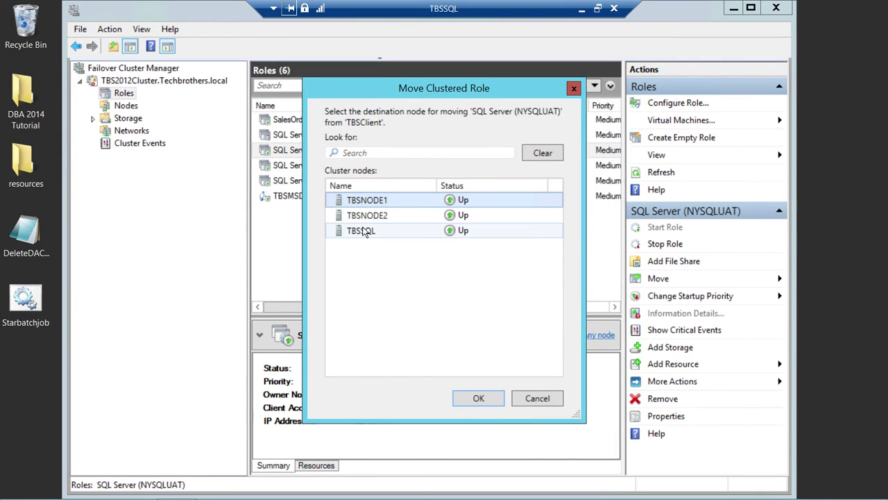
click(363, 231)
click(482, 398)
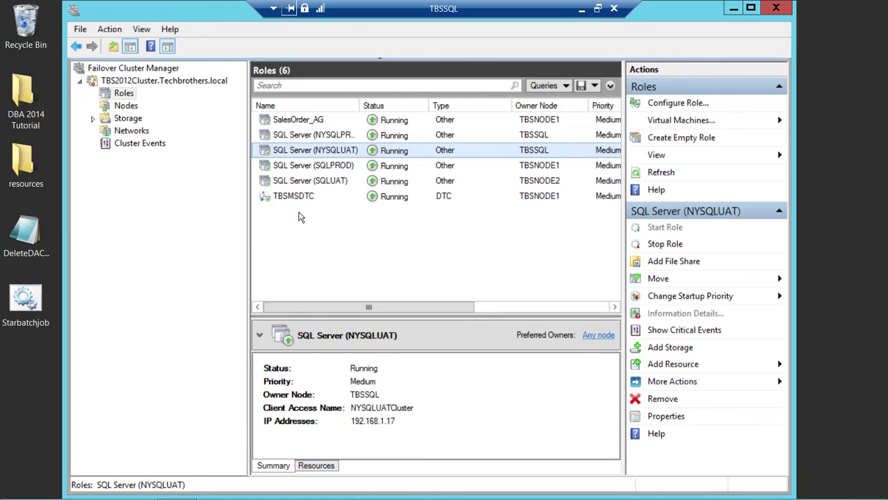
Minimize the TBSSQL remote session and switch back to SQL Server Management Studio.
mouse_move(444, 498)
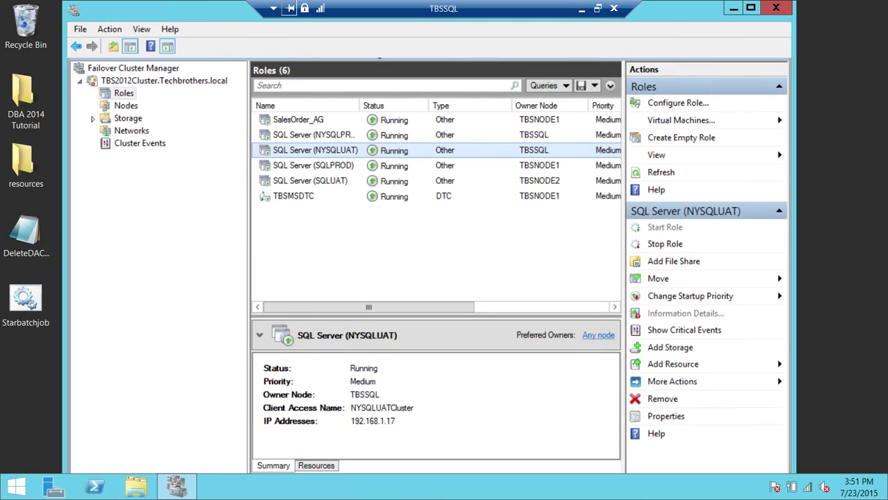
click(17, 487)
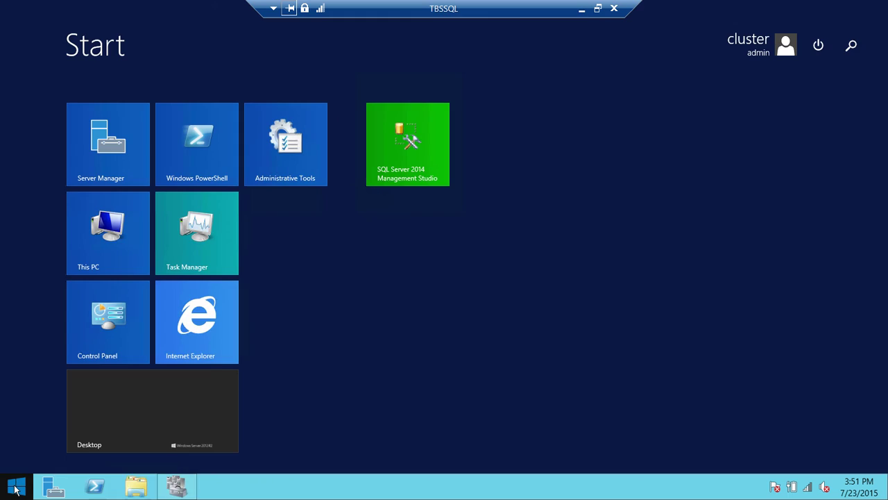
click(582, 8)
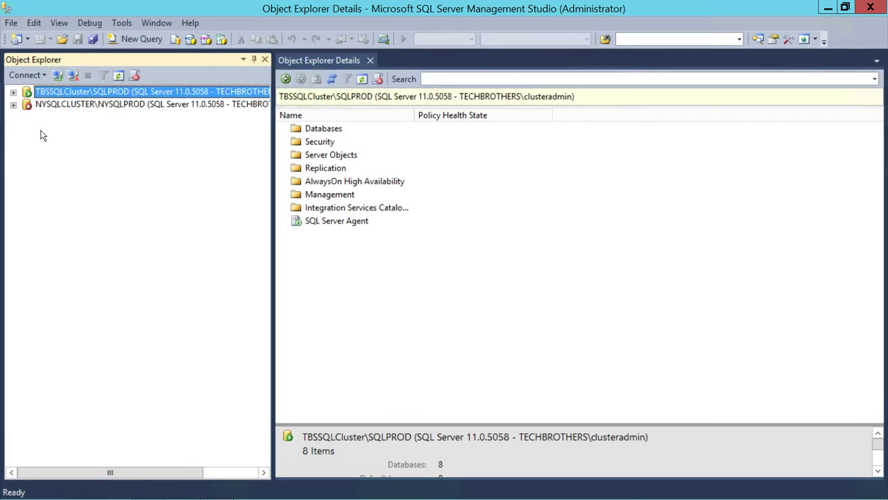
right_click(101, 95)
click(102, 99)
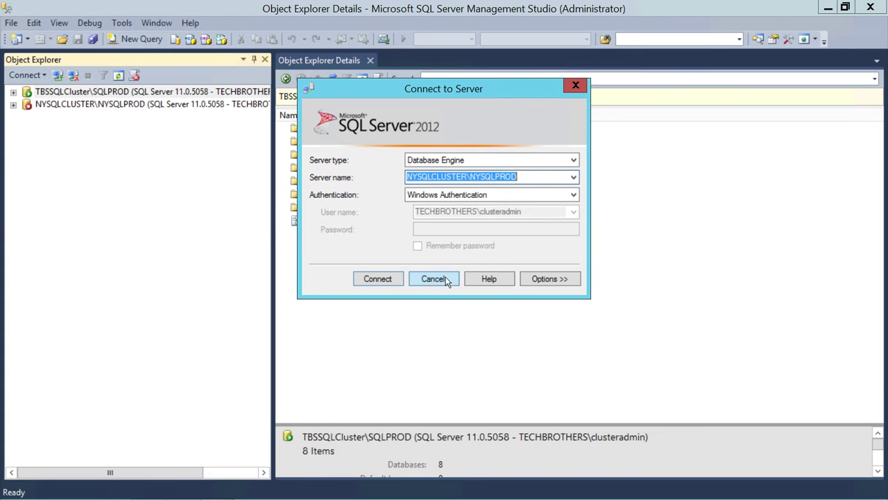
drag(448, 281, 281, 251)
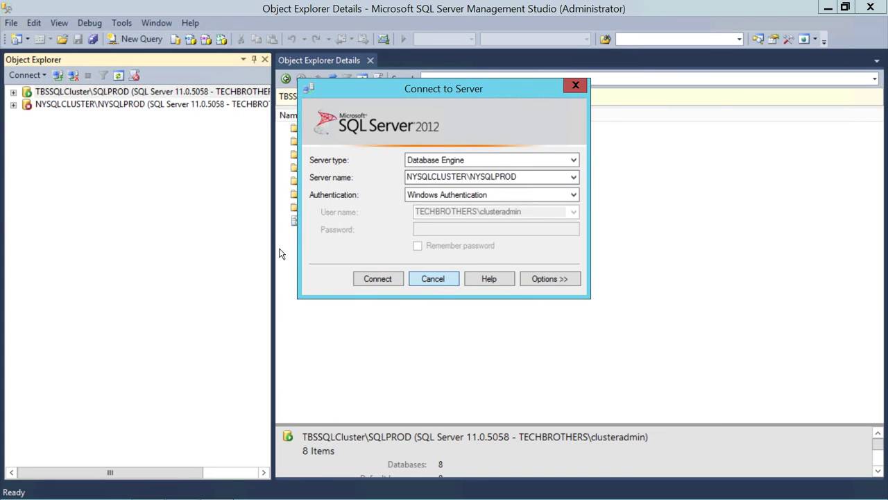
key(Escape)
Refresh the TBSSQLCluster\SQLPROD and NYSQLCLUSTER\NYSQLPROD servers in Object Explorer.
right_click(154, 93)
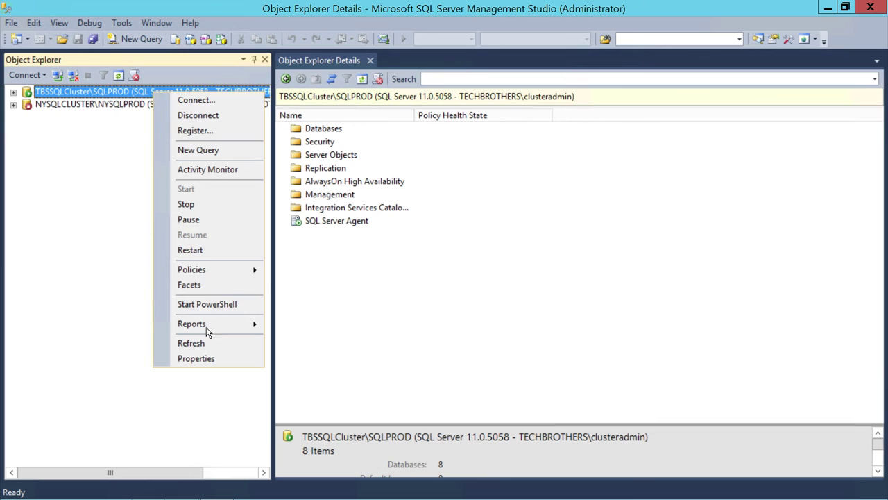
click(198, 342)
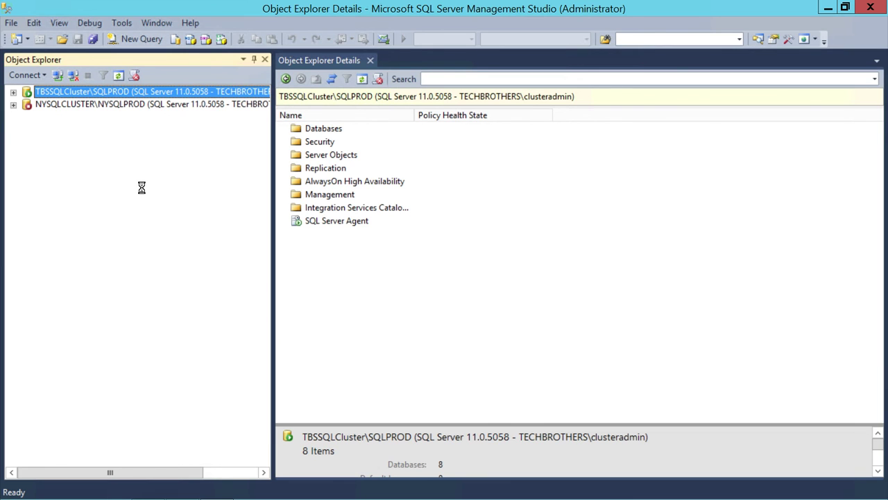
right_click(144, 105)
click(209, 352)
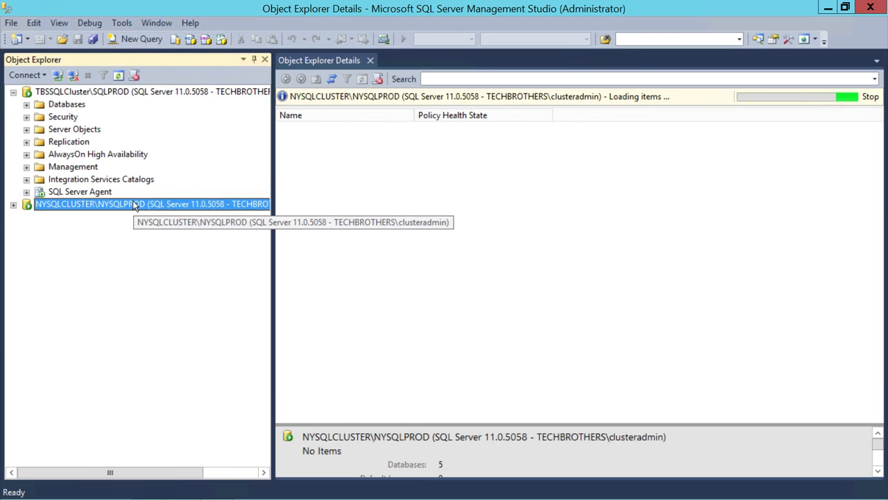
Expand SalesOrder_AG under AlwaysOn High Availability on TBSSQLCluster\SQLPROD to check its replica role and availability databases.
double_click(71, 156)
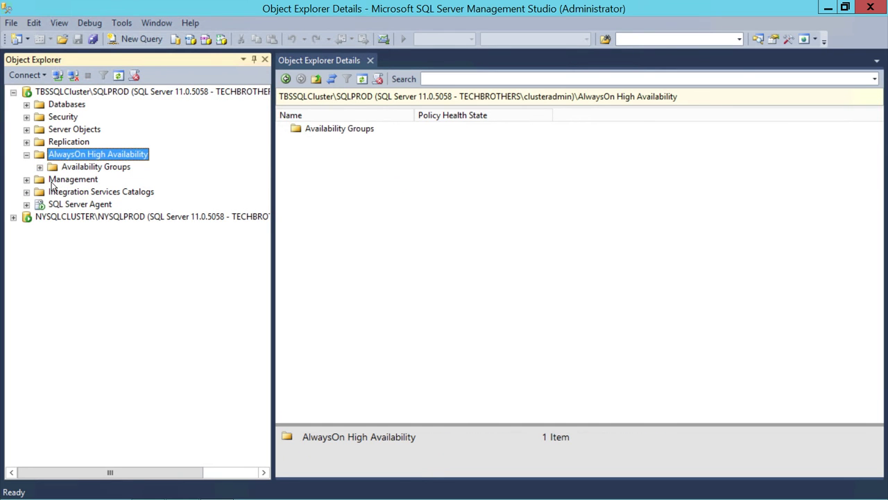
click(39, 167)
click(118, 179)
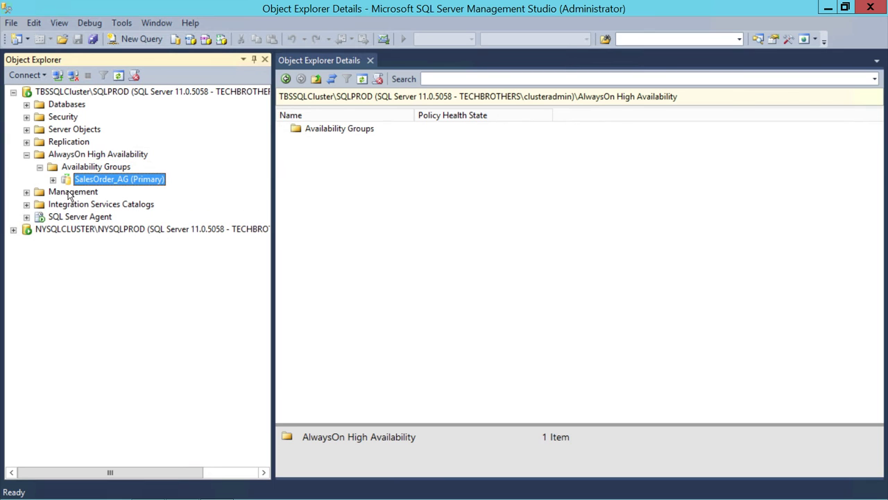
click(53, 180)
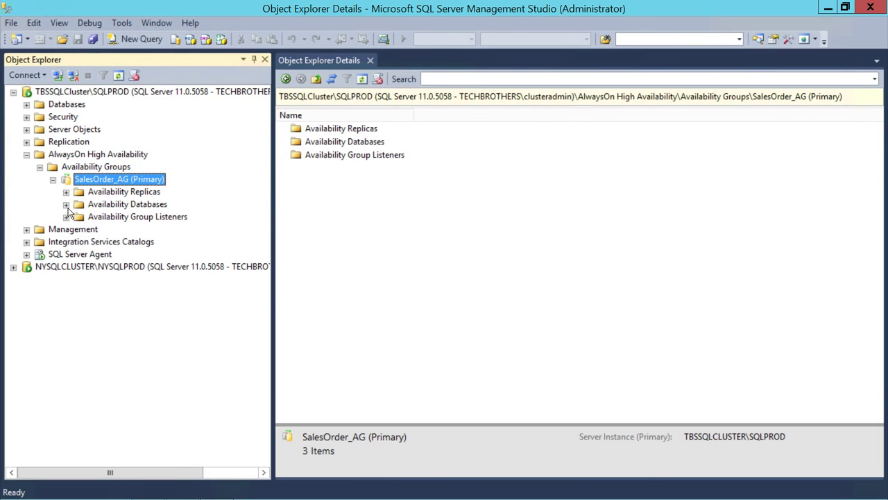
click(66, 205)
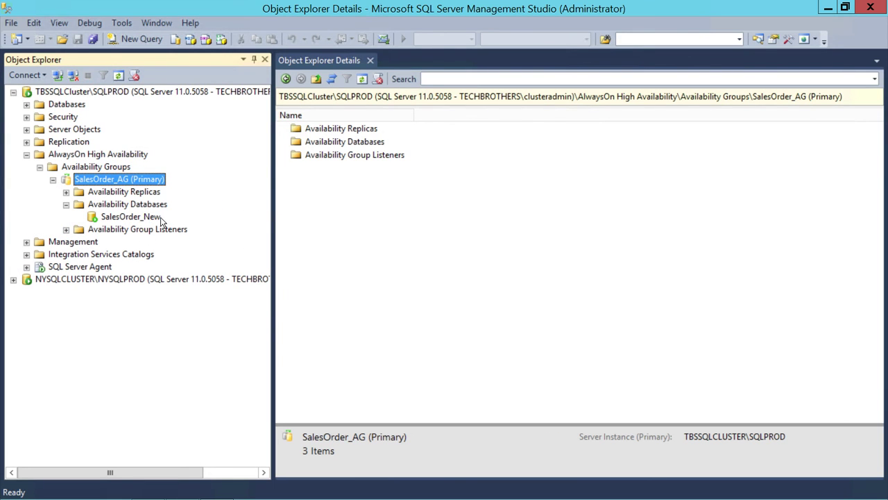
Expand SalesOrder_AG under AlwaysOn High Availability on NYSQLCLUSTER\NYSQLPROD to check its replica role and the SalesOrder_New database's synchronization state.
click(13, 279)
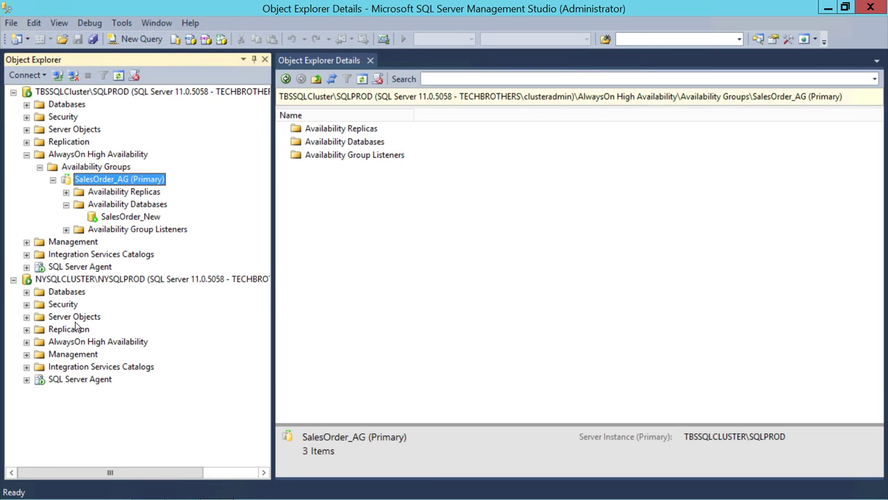
click(26, 342)
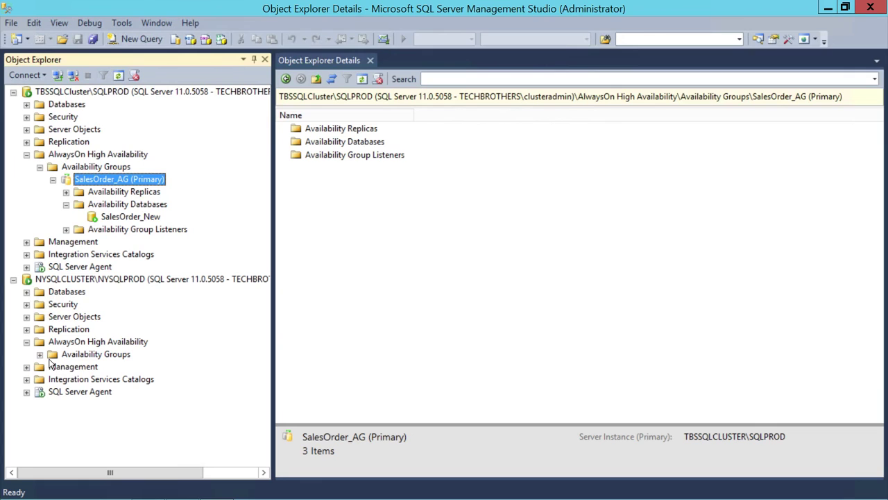
click(40, 354)
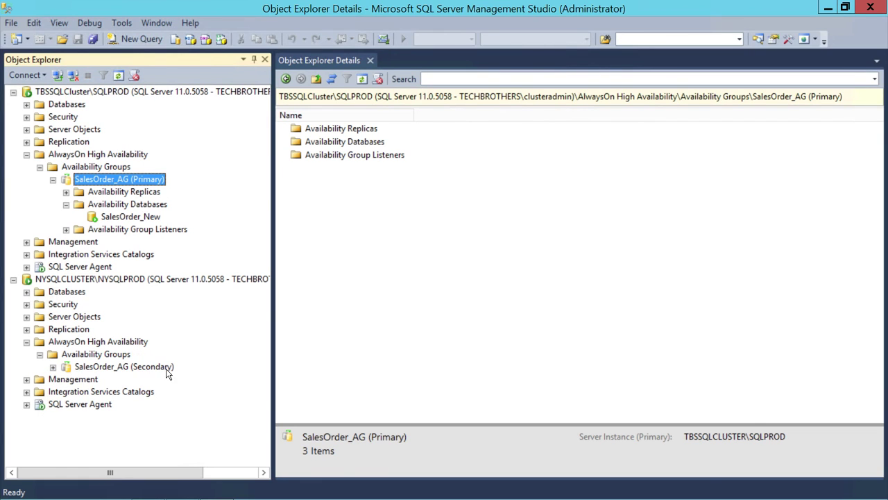
click(123, 366)
click(52, 367)
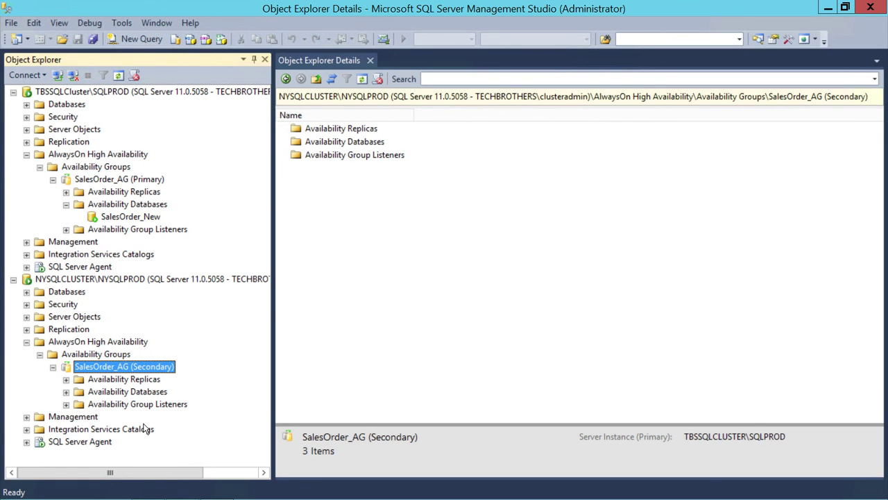
double_click(128, 391)
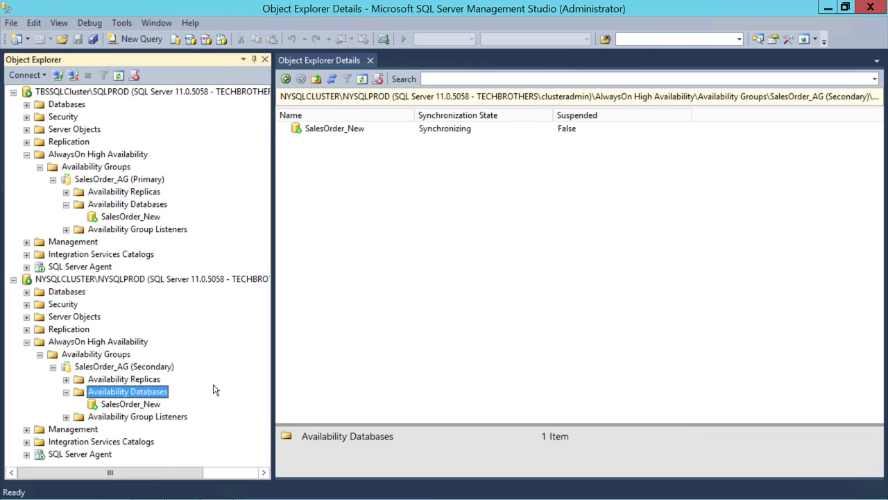
click(133, 402)
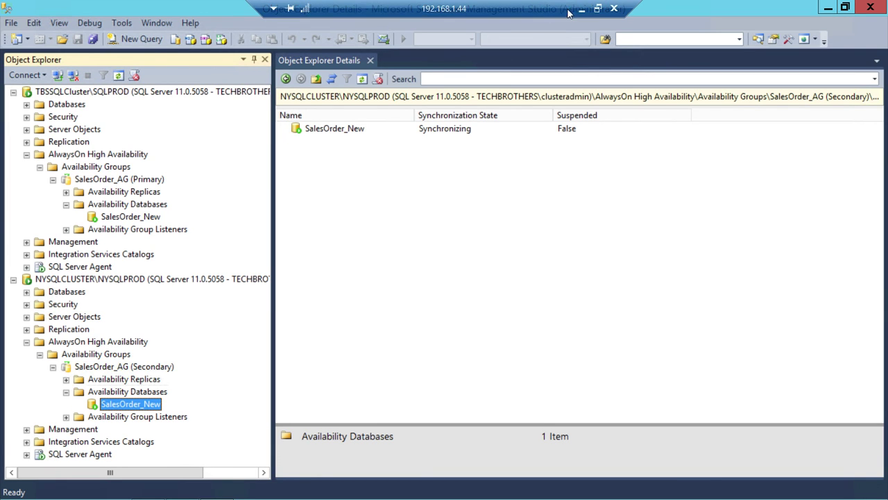
Minimize the 192.168.1.44 remote session and view the cltNYC_cluster diagram in Windows Photo Viewer.
click(582, 10)
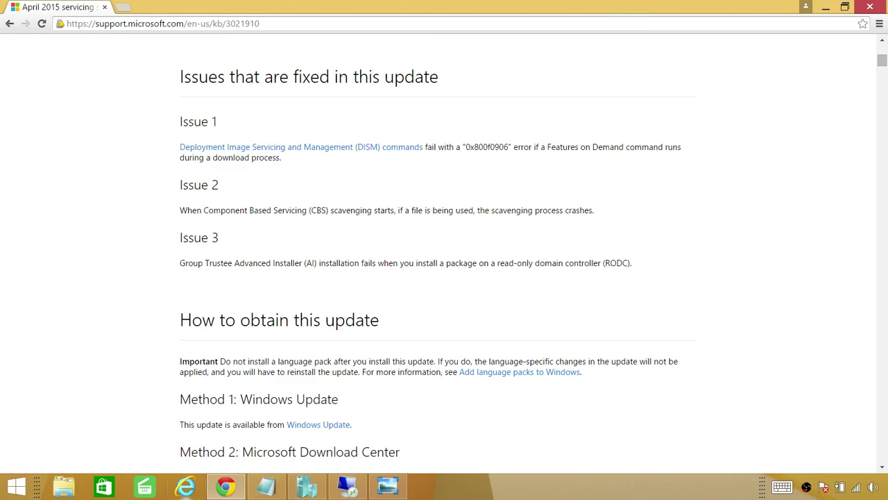
click(387, 485)
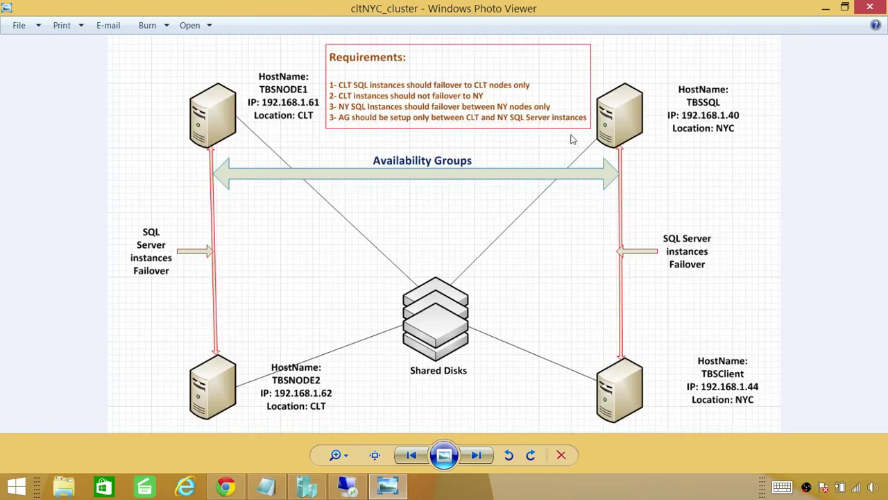